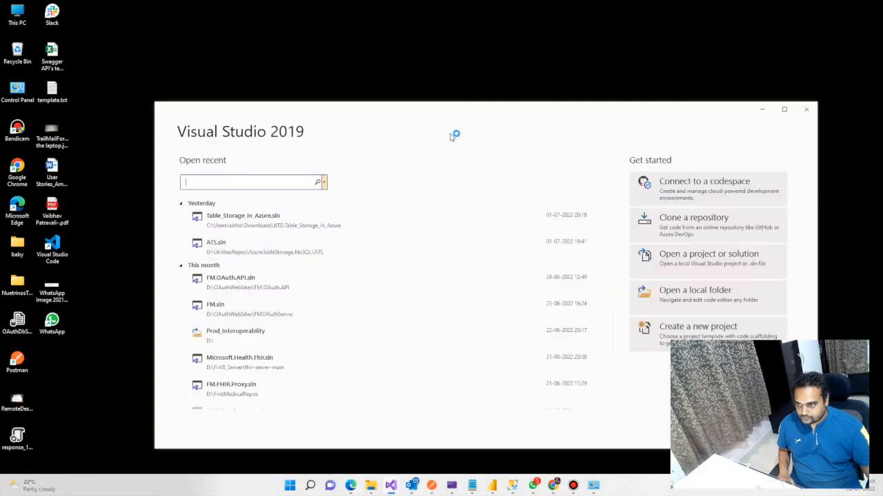
Start a new project from the ASP.NET Core Web App (Model-View-Controller) template
{"action": "left_click_drag", "start_coordinate": [570, 108], "coordinate": [486, 48]}
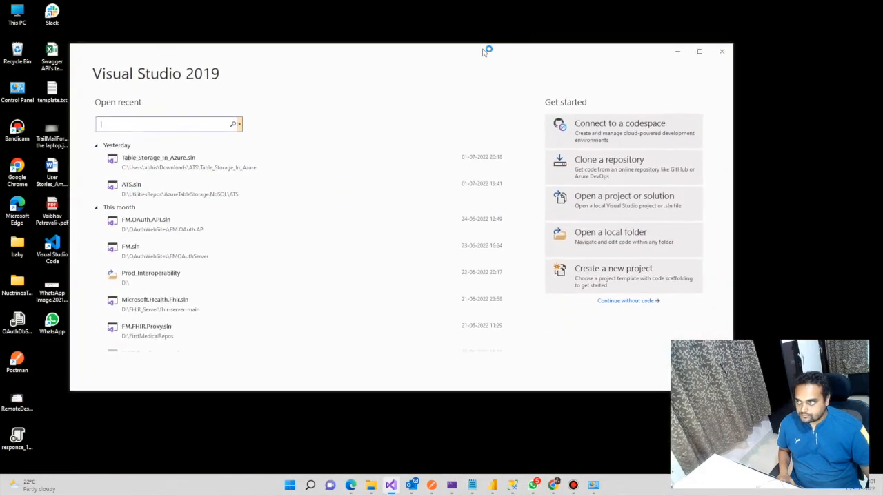
{"action": "left_click", "coordinate": [606, 275]}
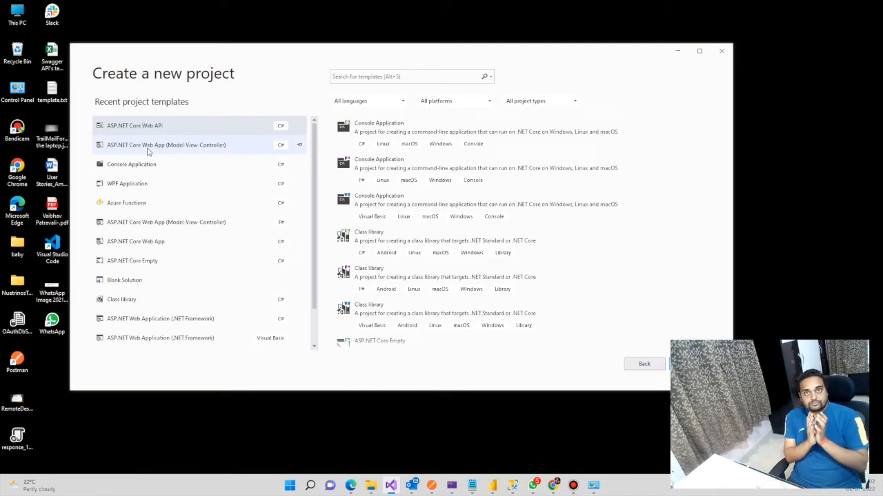
{"action": "left_click", "coordinate": [146, 151]}
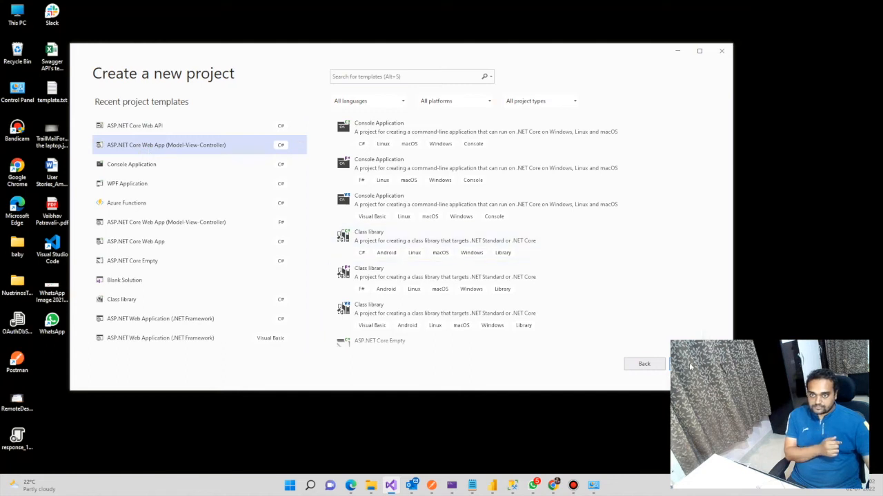
{"action": "left_click_drag", "start_coordinate": [621, 55], "coordinate": [540, 27]}
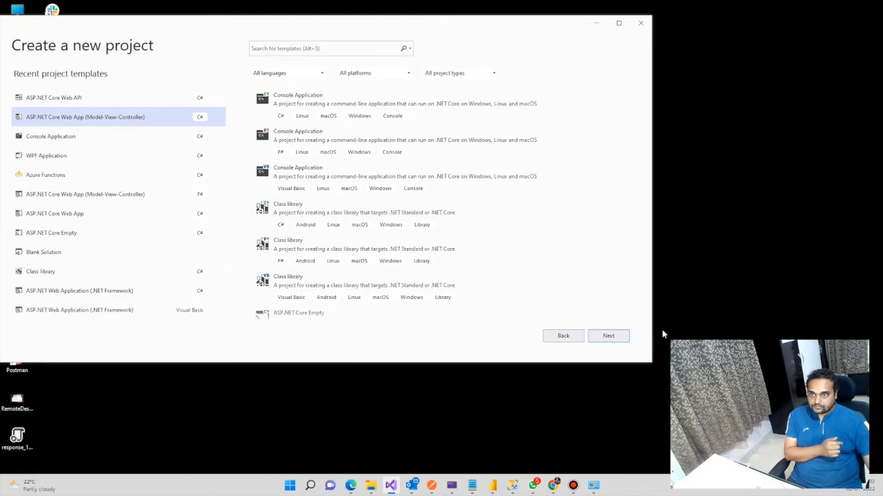
{"action": "left_click", "coordinate": [608, 335]}
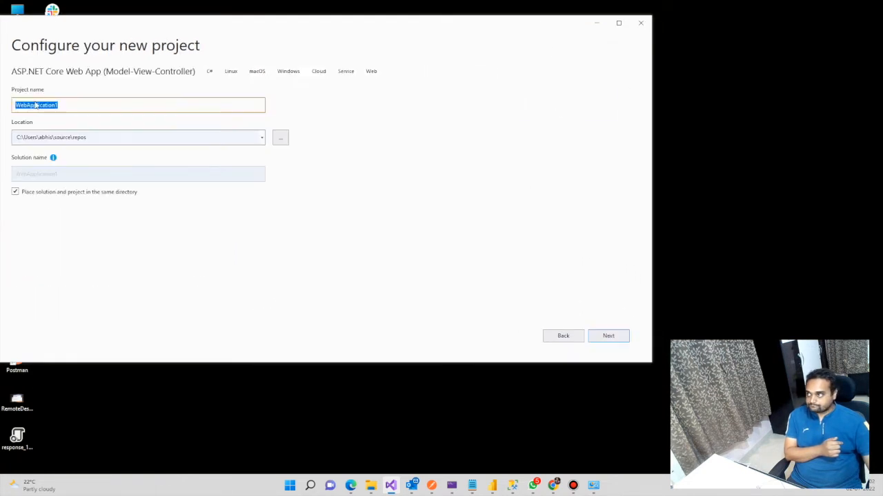
Rename the project from WebApplication1 to AzureDemo.Cre
{"action": "left_click", "coordinate": [69, 105]}
{"action": "left_click_drag", "start_coordinate": [69, 104], "coordinate": [2, 109]}
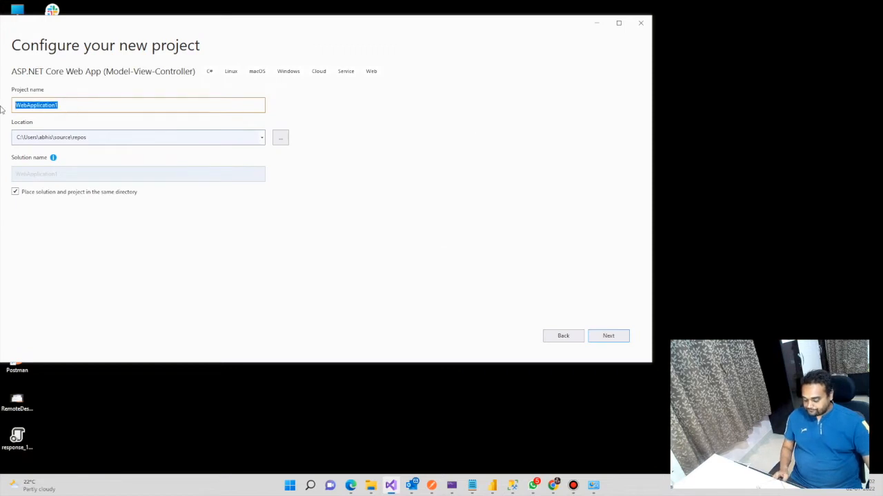
{"action": "type", "text": "AzureDemo."}
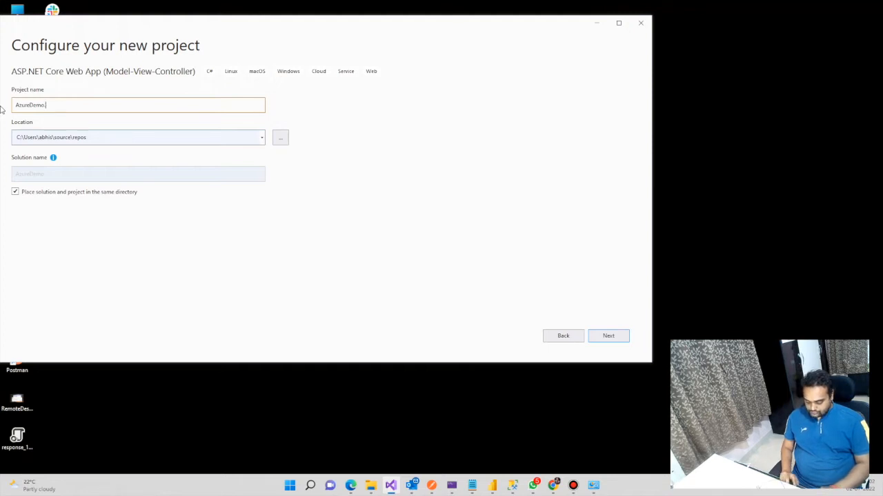
{"action": "type", "text": "C"}
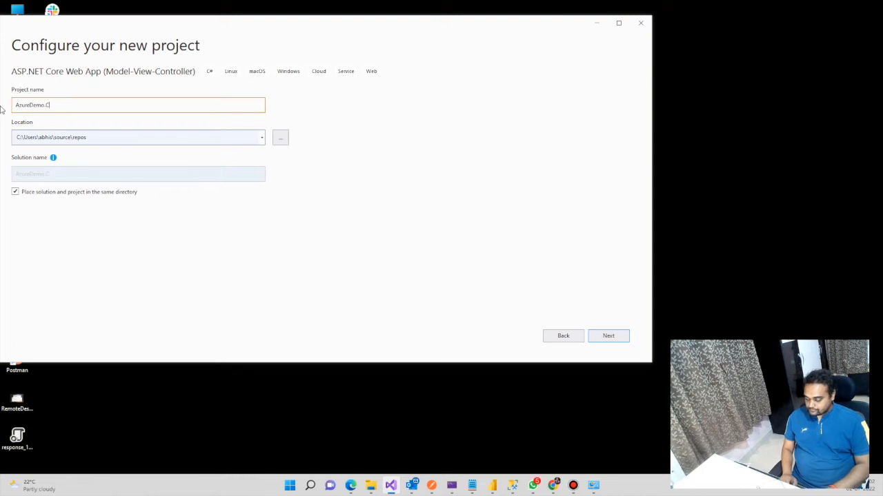
{"action": "type", "text": "re"}
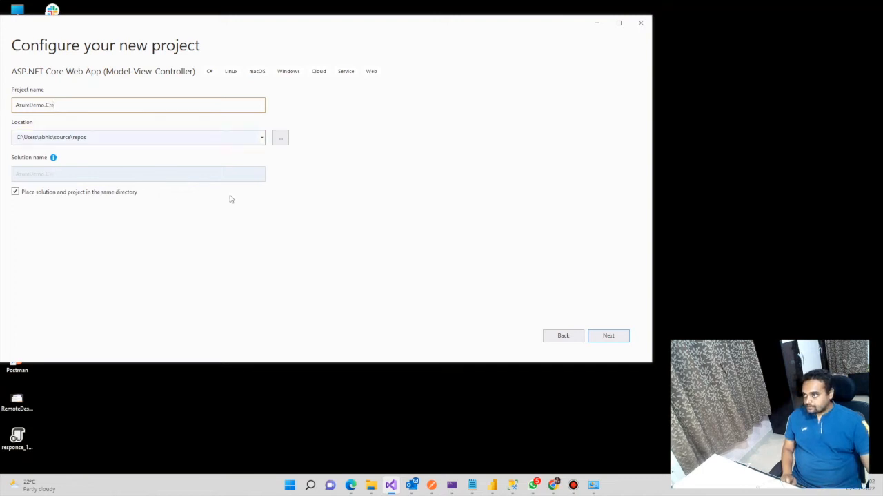
Create a new AzureDemo folder under D:\UtilitiesRepos as the project location and continue
{"action": "left_click", "coordinate": [280, 138]}
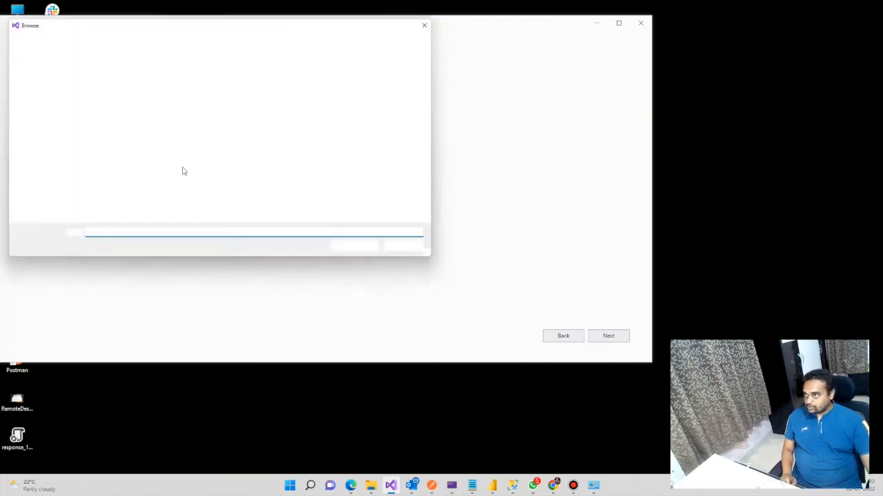
{"action": "scroll", "coordinate": [39, 200], "scroll_direction": "down", "scroll_amount": 5}
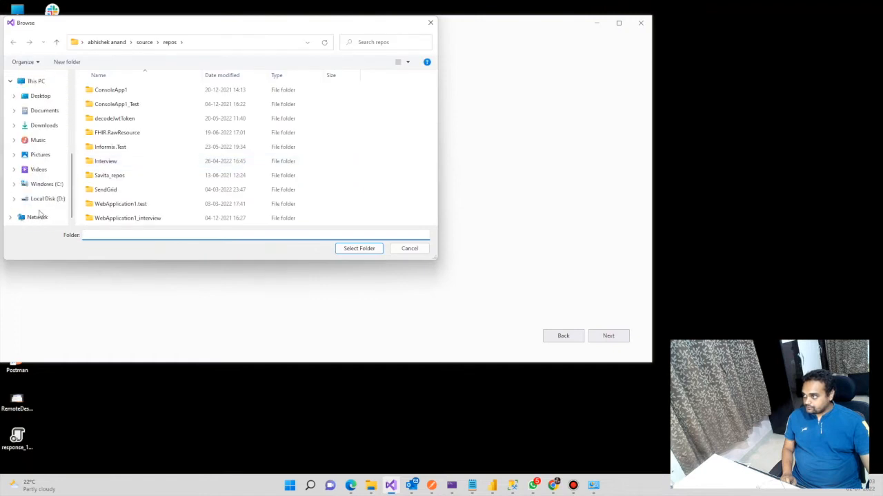
{"action": "left_click", "coordinate": [48, 199]}
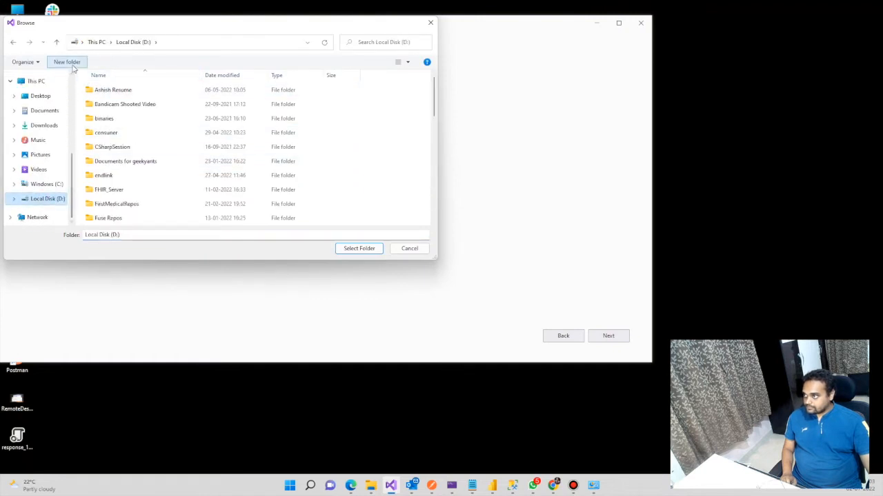
{"action": "scroll", "coordinate": [110, 151], "scroll_direction": "down", "scroll_amount": 3}
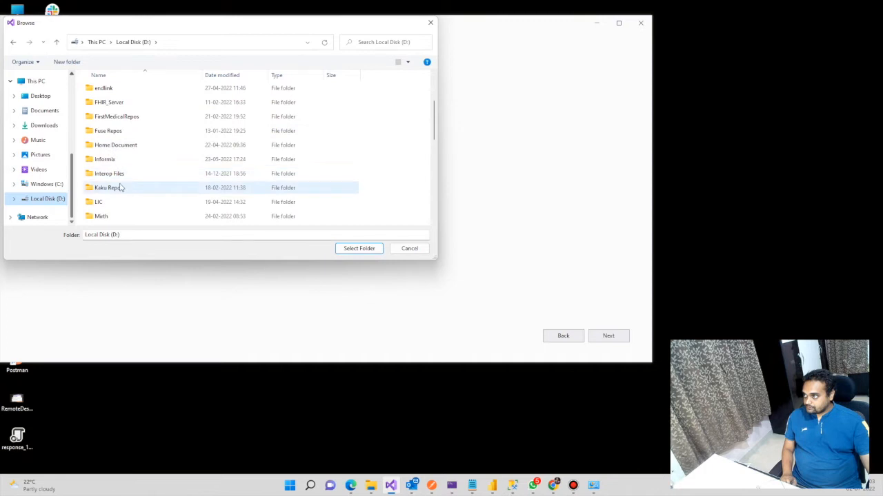
{"action": "scroll", "coordinate": [119, 187], "scroll_direction": "down", "scroll_amount": 10}
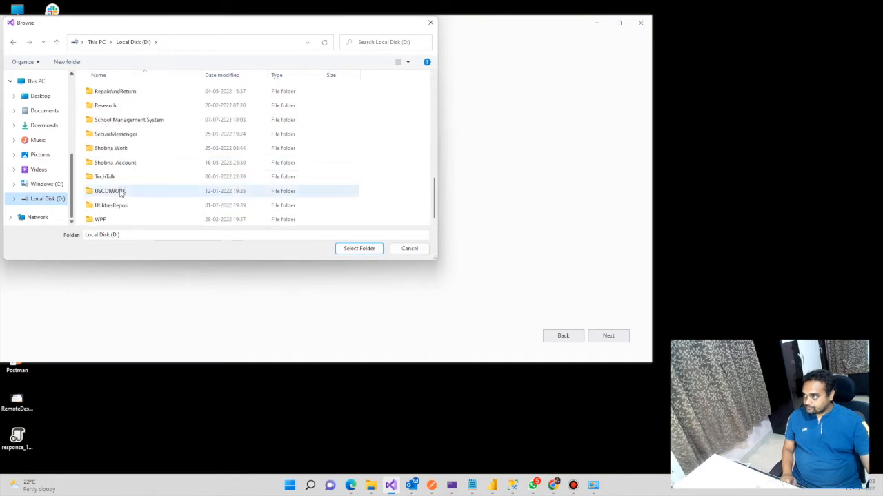
{"action": "double_click", "coordinate": [112, 205]}
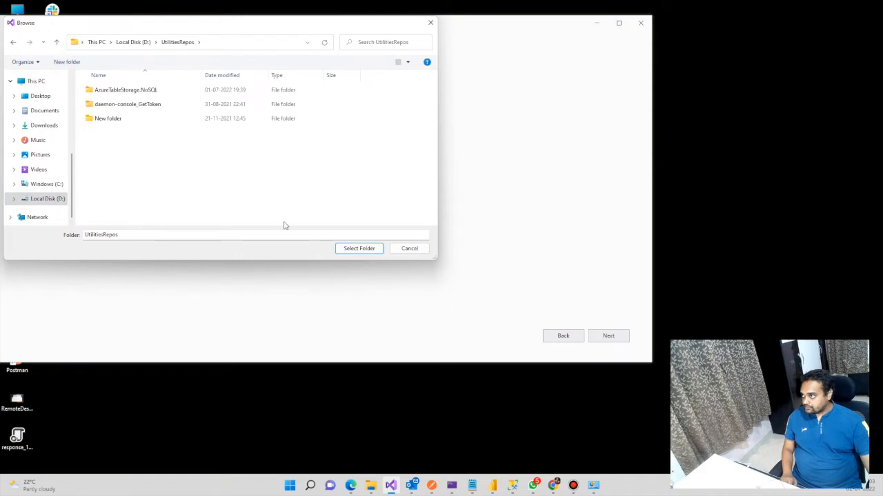
{"action": "key", "text": "ctrl+shift+n"}
{"action": "type", "text": "AzureDemo"}
{"action": "key", "text": "Return"}
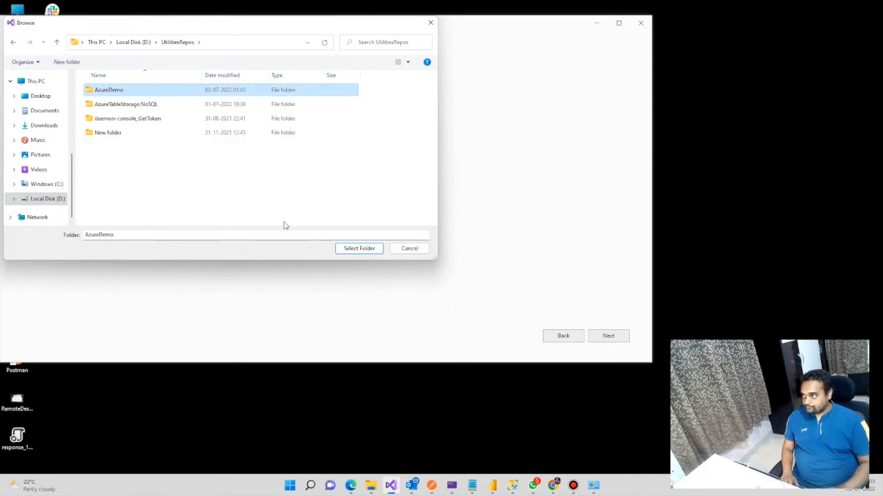
{"action": "left_click", "coordinate": [376, 250]}
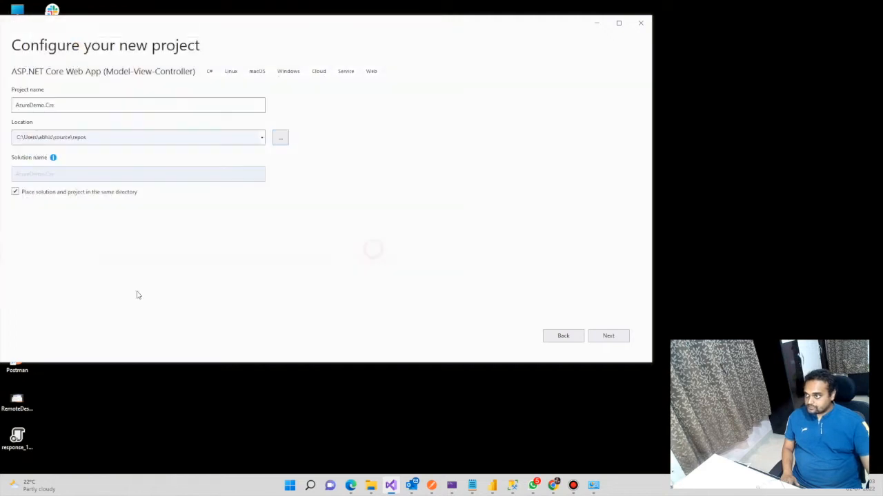
{"action": "left_click", "coordinate": [617, 338]}
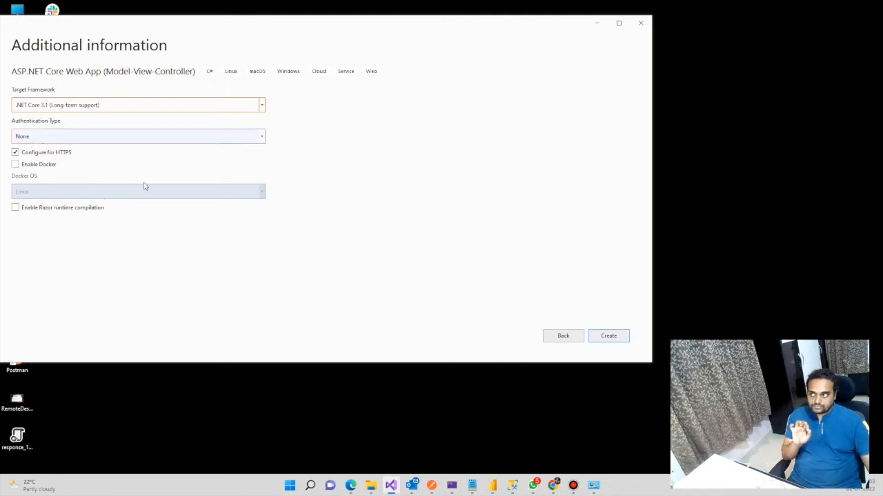
Create the AzureDemo.Cre project targeting .NET Core 3.1 and maximize Visual Studio
{"action": "left_click", "coordinate": [609, 336]}
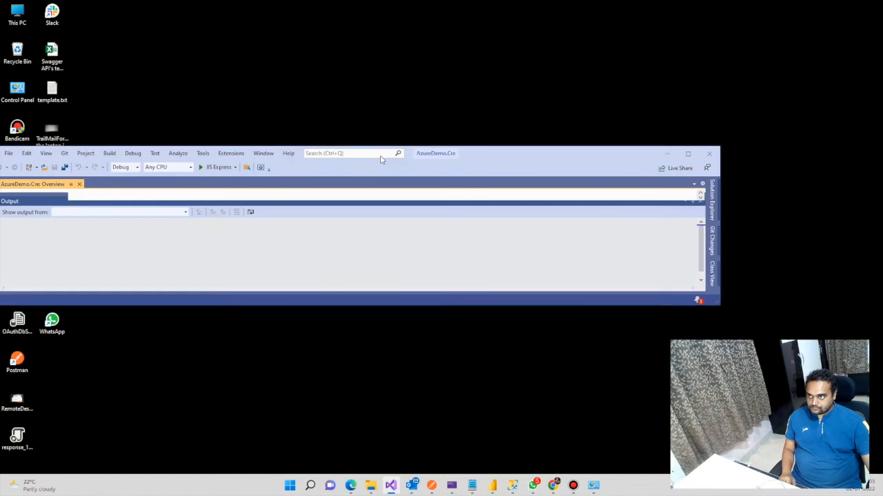
{"action": "left_click", "coordinate": [743, 151]}
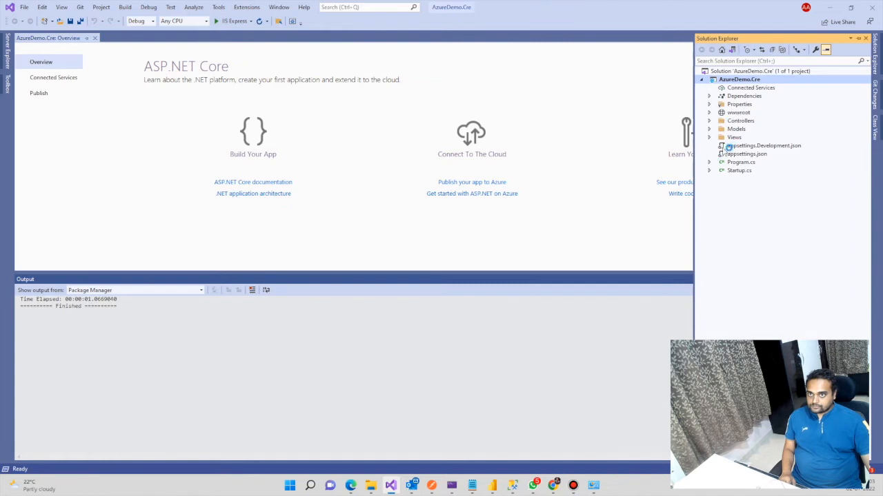
Dock Solution Explorer, expand Views, Models and Controllers, and run the app in IIS Express
{"action": "left_click", "coordinate": [858, 39]}
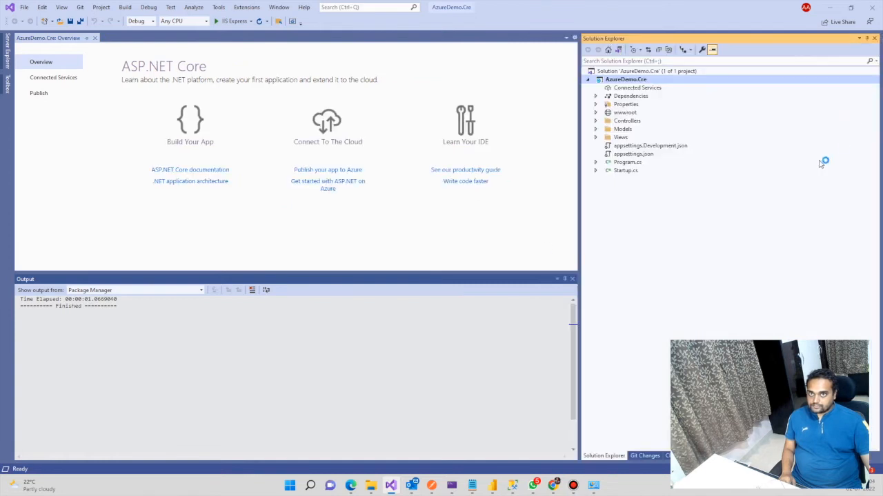
{"action": "left_click_drag", "start_coordinate": [579, 140], "coordinate": [617, 140]}
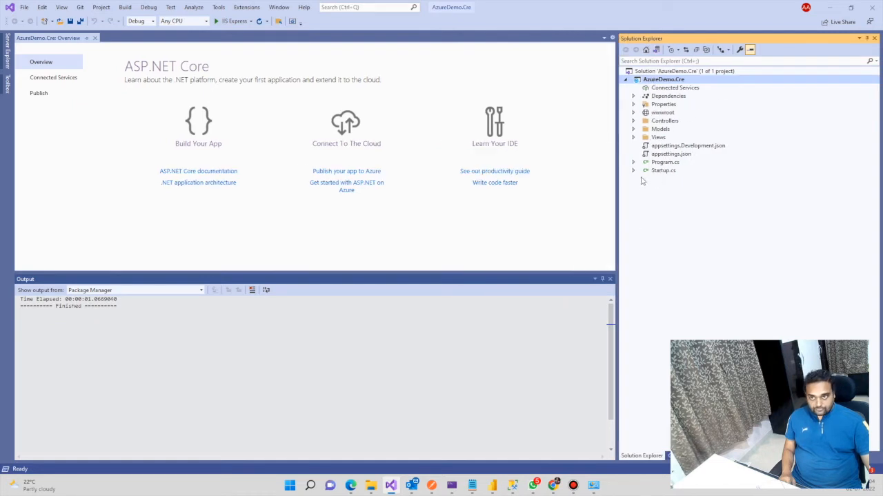
{"action": "left_click", "coordinate": [632, 137]}
{"action": "left_click", "coordinate": [633, 128]}
{"action": "left_click", "coordinate": [633, 121]}
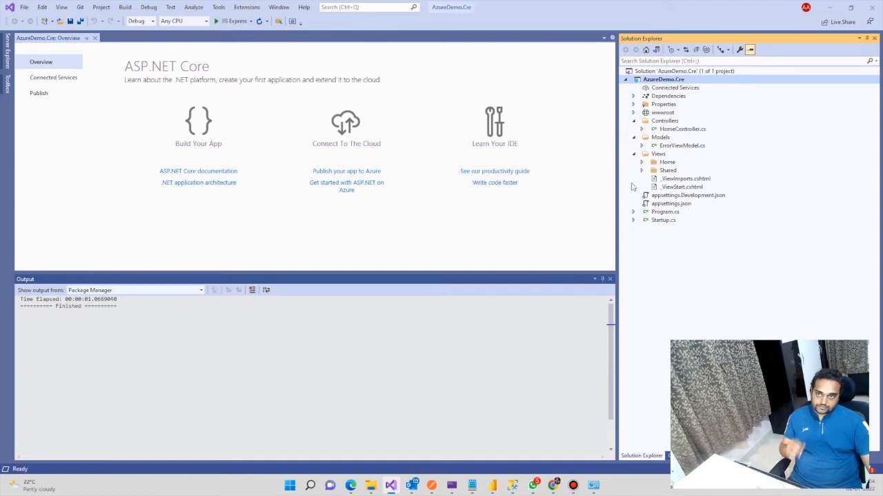
{"action": "left_click", "coordinate": [231, 21]}
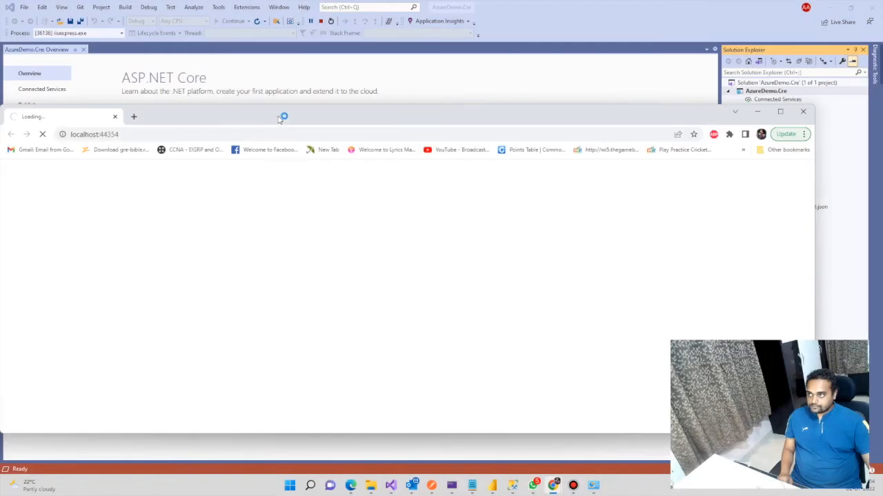
Check the default Welcome heading of the running app at localhost:44354
{"action": "left_click_drag", "start_coordinate": [281, 115], "coordinate": [318, 54]}
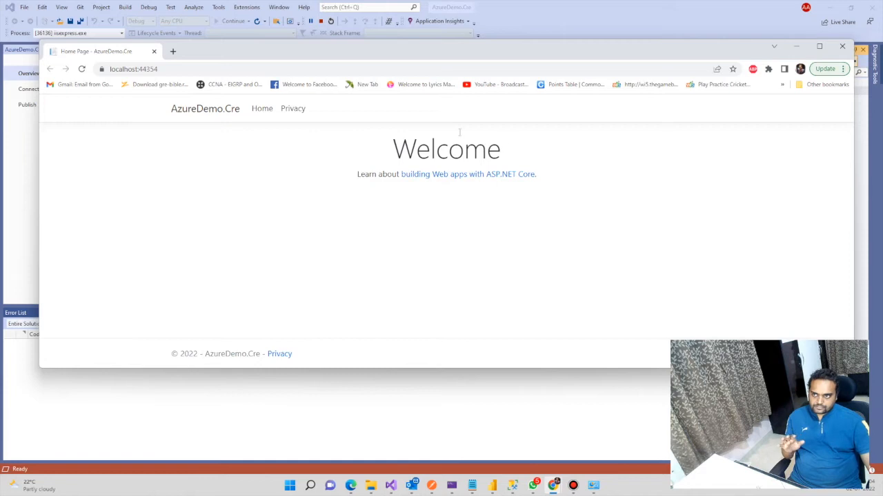
{"action": "left_click_drag", "start_coordinate": [391, 147], "coordinate": [518, 150]}
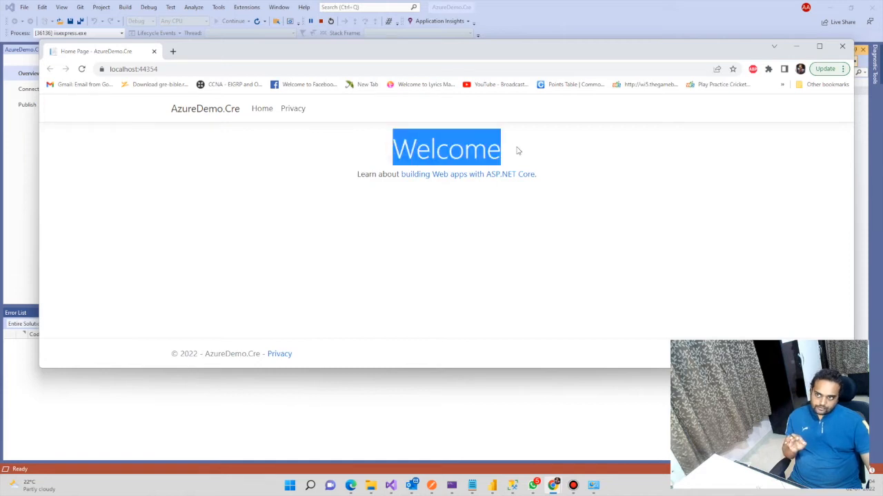
Open the Views/Home/Index.cshtml view in the editor
{"action": "left_click", "coordinate": [795, 48]}
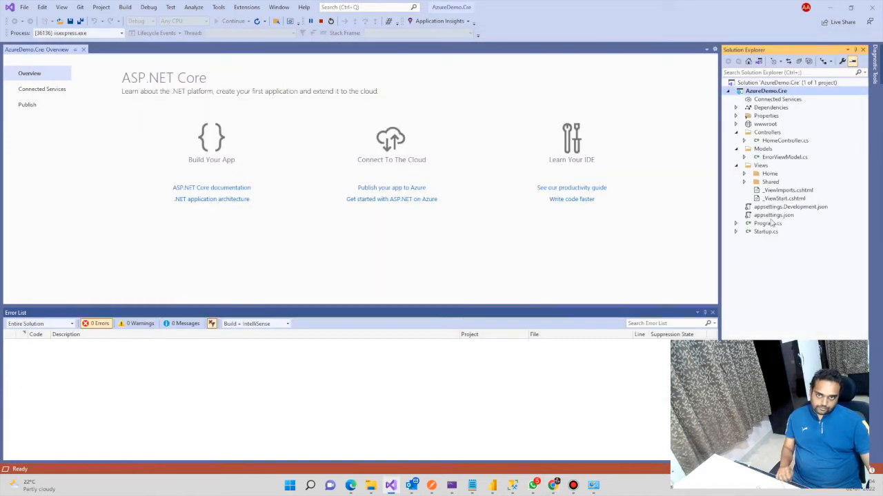
{"action": "left_click", "coordinate": [743, 182]}
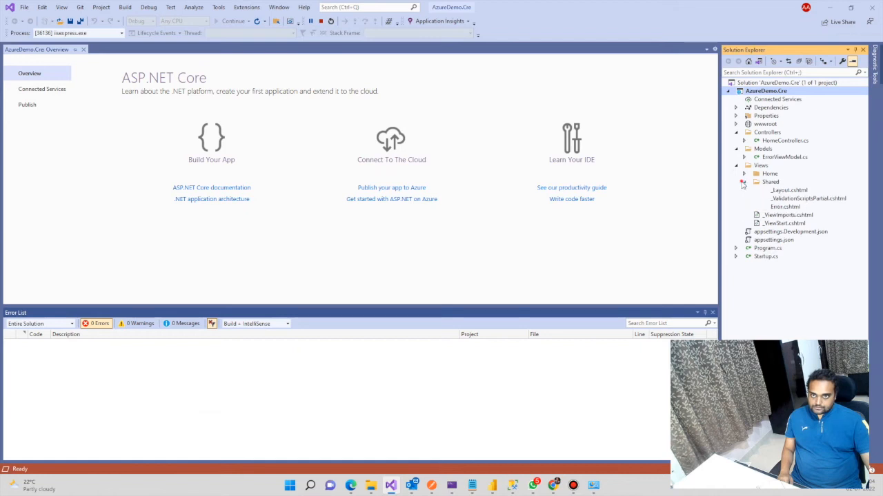
{"action": "left_click", "coordinate": [793, 192]}
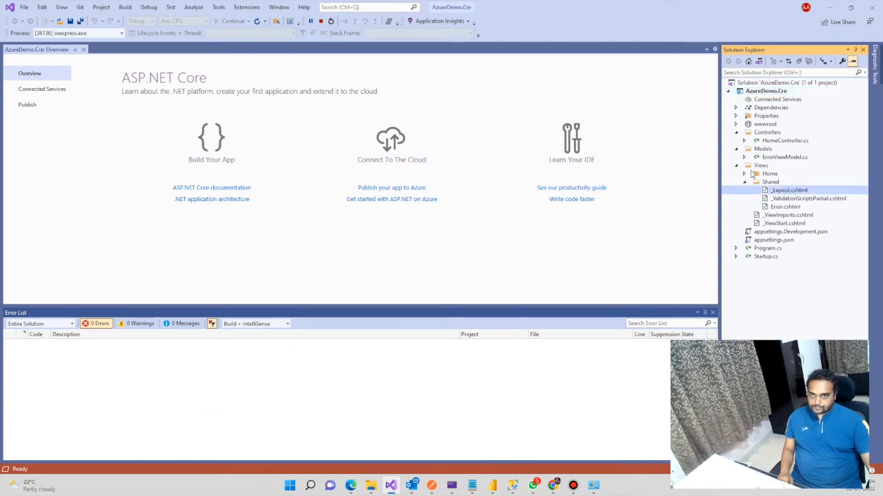
{"action": "left_click", "coordinate": [743, 174]}
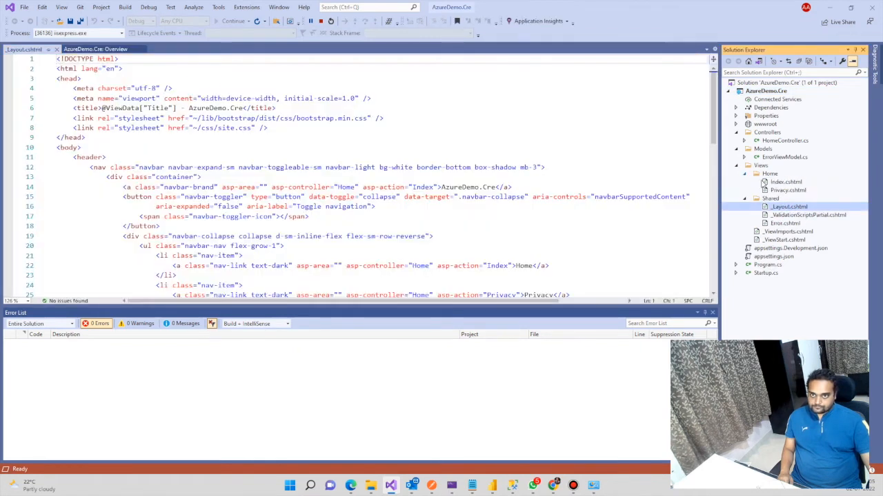
{"action": "double_click", "coordinate": [779, 182]}
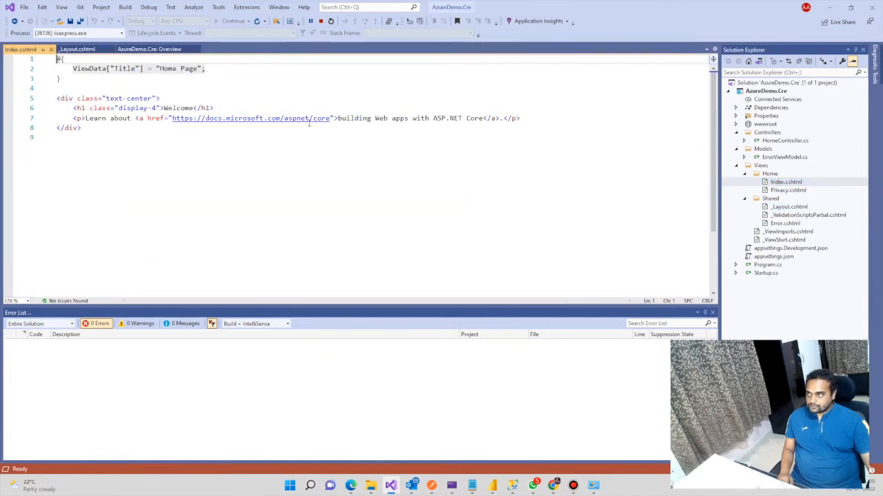
Change the h1 heading to 'Welcome to the Azure demo' and save Index.cshtml
{"action": "double_click", "coordinate": [180, 110]}
{"action": "left_click", "coordinate": [195, 108]}
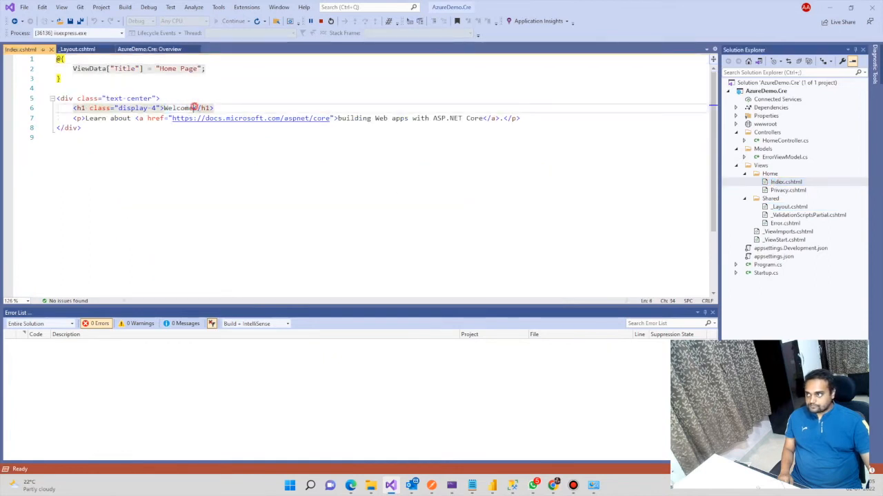
{"action": "type", "text": "to the Azue"}
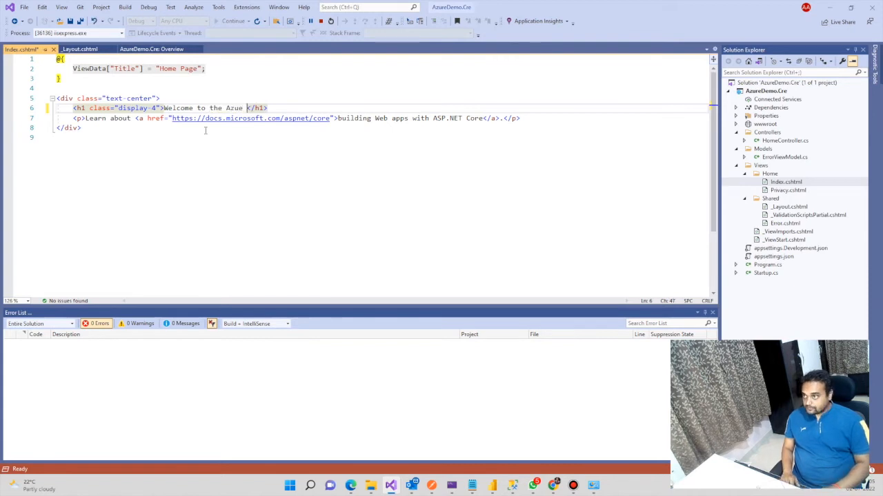
{"action": "key", "text": "BackSpace"}
{"action": "key", "text": "BackSpace"}
{"action": "type", "text": "re "}
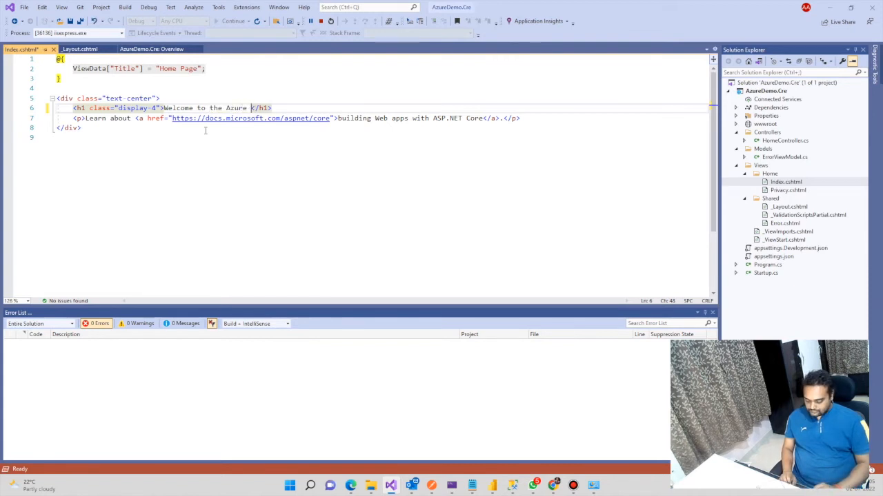
{"action": "type", "text": "demo"}
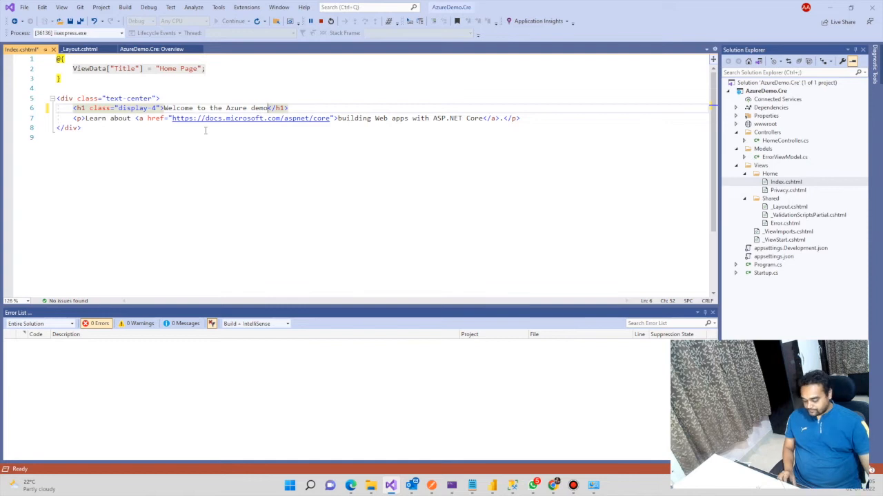
{"action": "key", "text": "ctrl+s"}
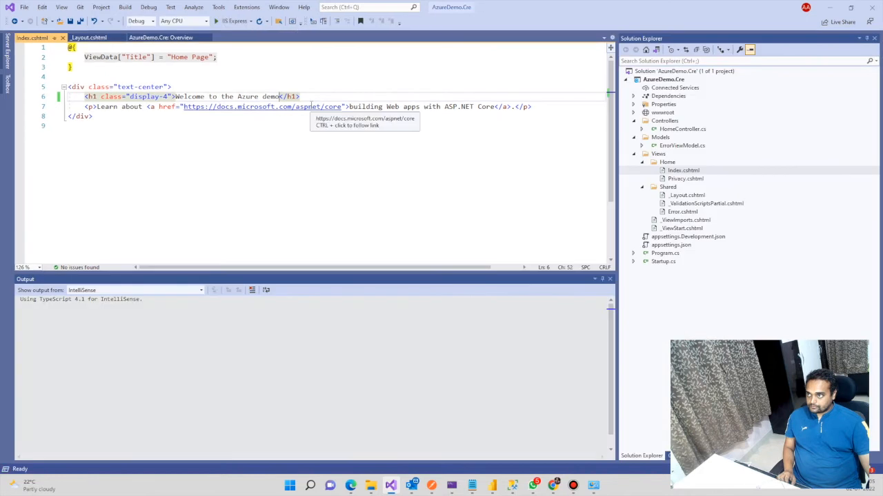
Restart the app with F5 to confirm the new Azure demo heading, then close Chrome
{"action": "left_click", "coordinate": [310, 106]}
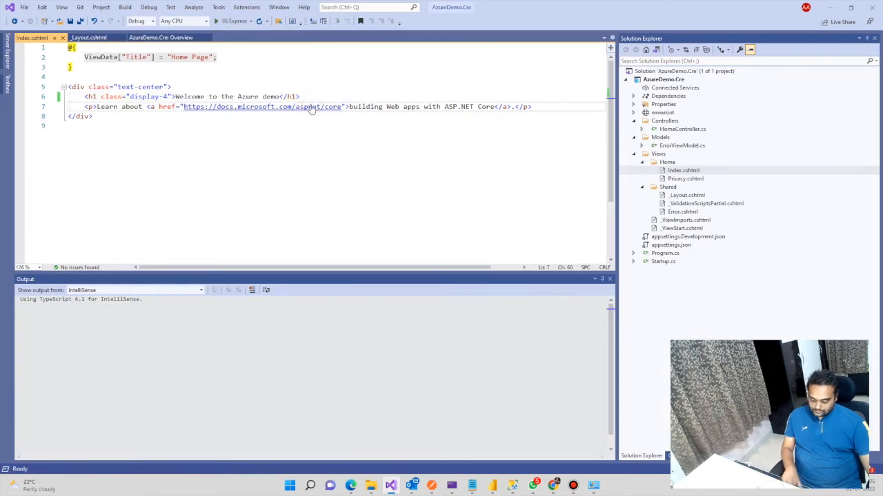
{"action": "key", "text": "F5"}
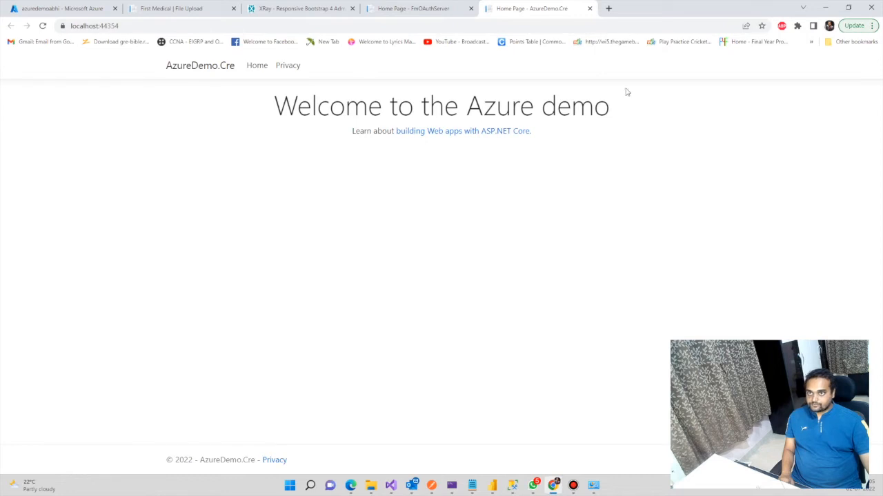
{"action": "left_click", "coordinate": [825, 7]}
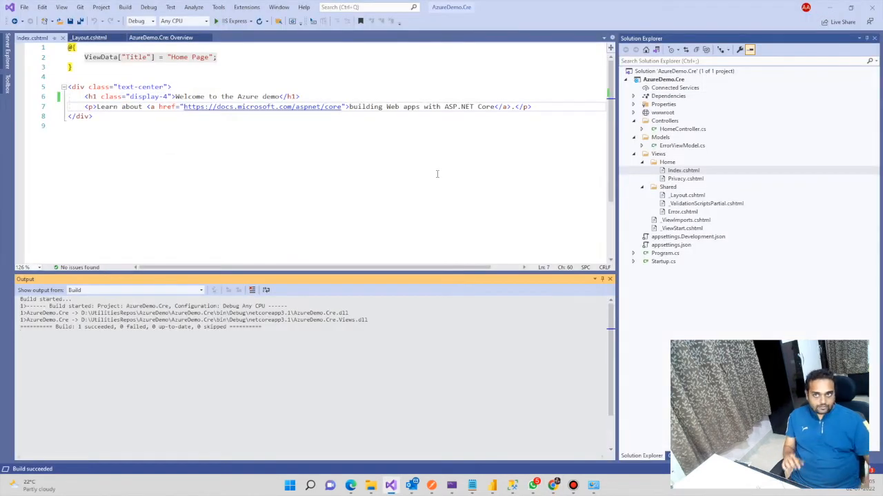
Open the AzureDemo.Cre project file and bring up the project's context menu
{"action": "left_click", "coordinate": [666, 81]}
{"action": "double_click", "coordinate": [668, 83]}
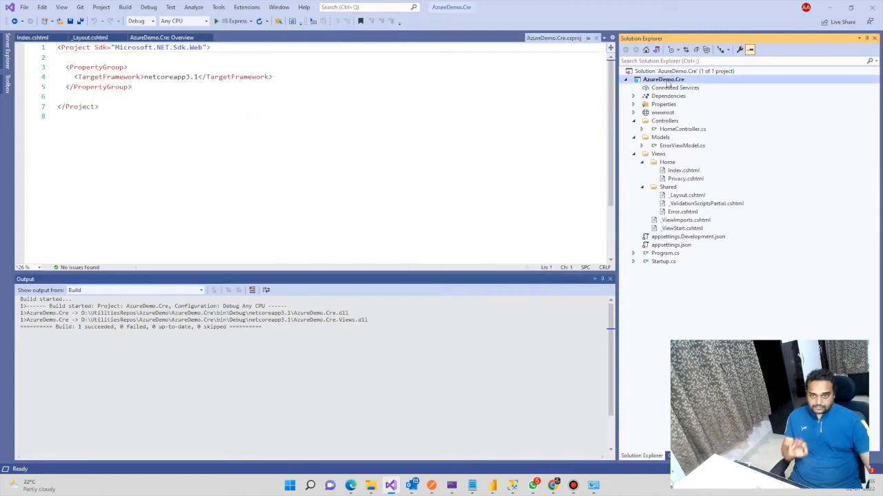
{"action": "right_click", "coordinate": [670, 84]}
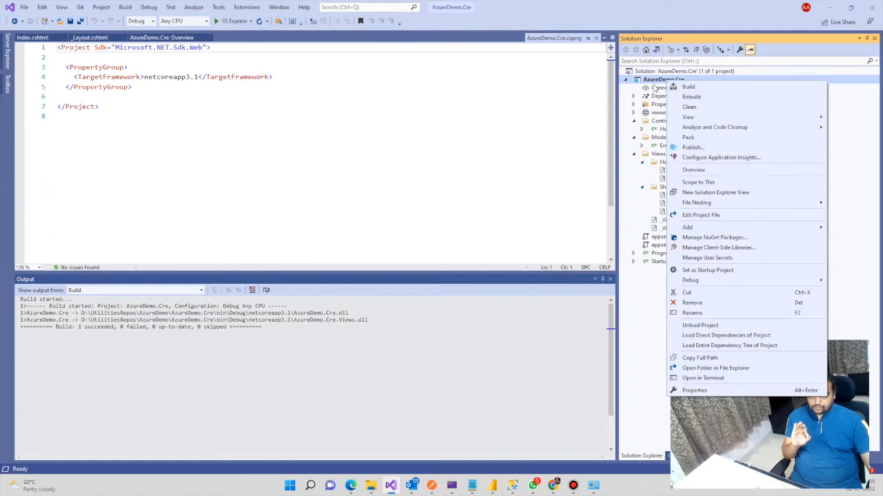
Start publishing AzureDemo.Cre with Azure as the target, then switch to Chrome
{"action": "left_click", "coordinate": [681, 148]}
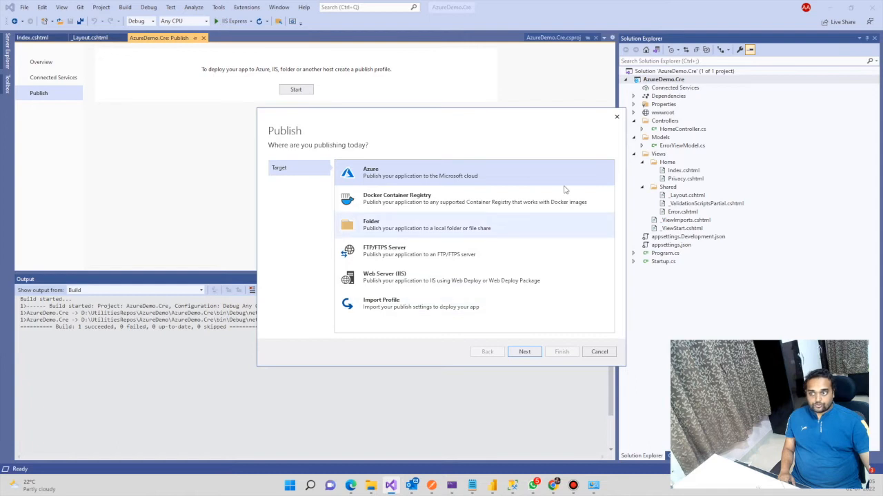
{"action": "left_click", "coordinate": [370, 176]}
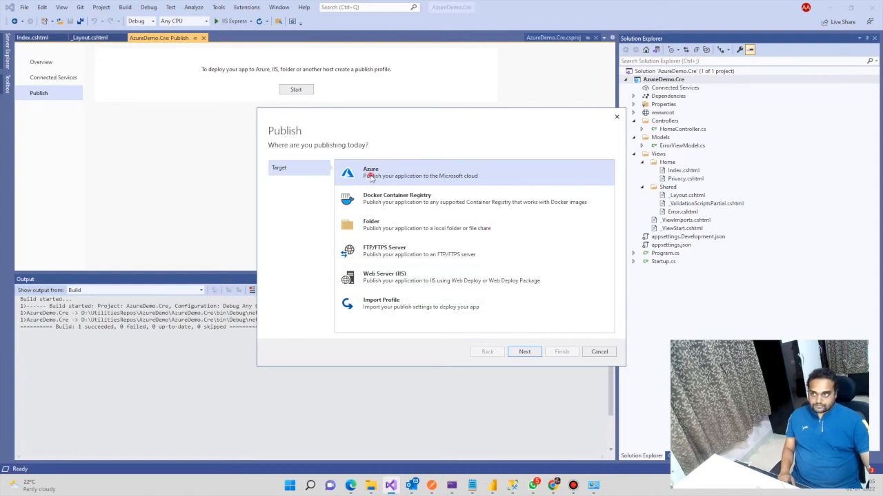
{"action": "left_click", "coordinate": [524, 353]}
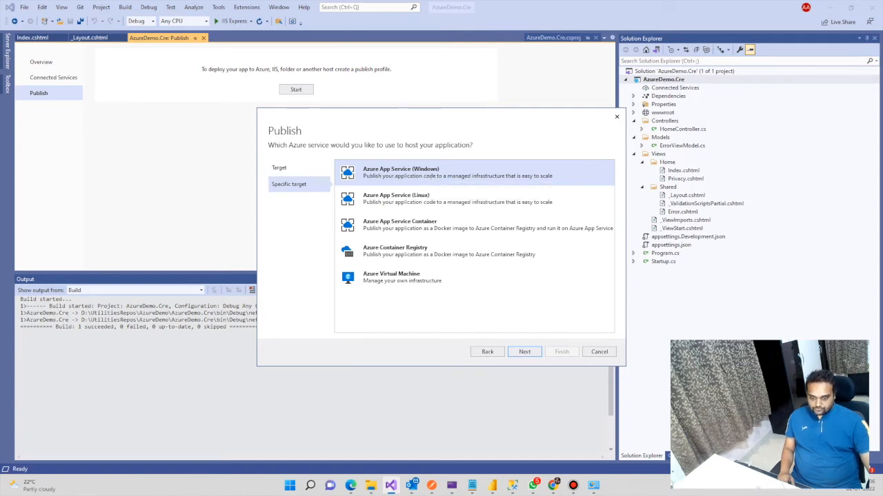
{"action": "key", "text": "alt+Tab"}
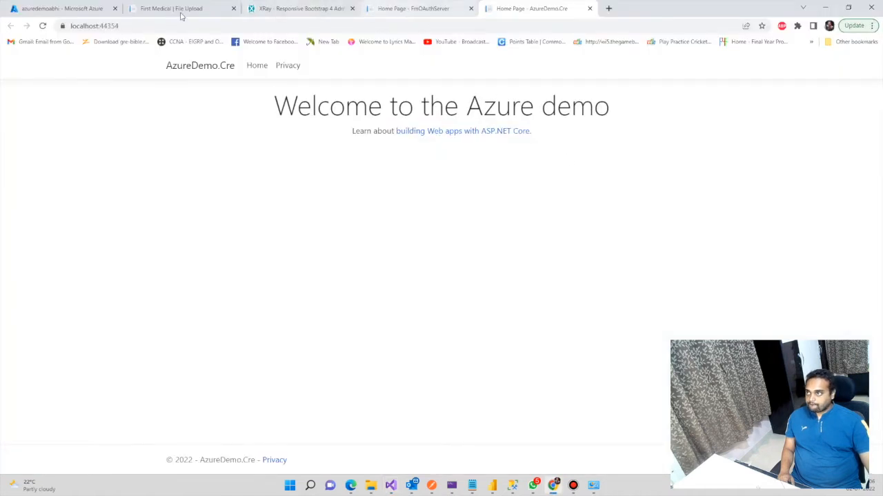
Review the azuredemoabhi App Service overview in the Azure portal, then minimize the browser
{"action": "left_click", "coordinate": [33, 12]}
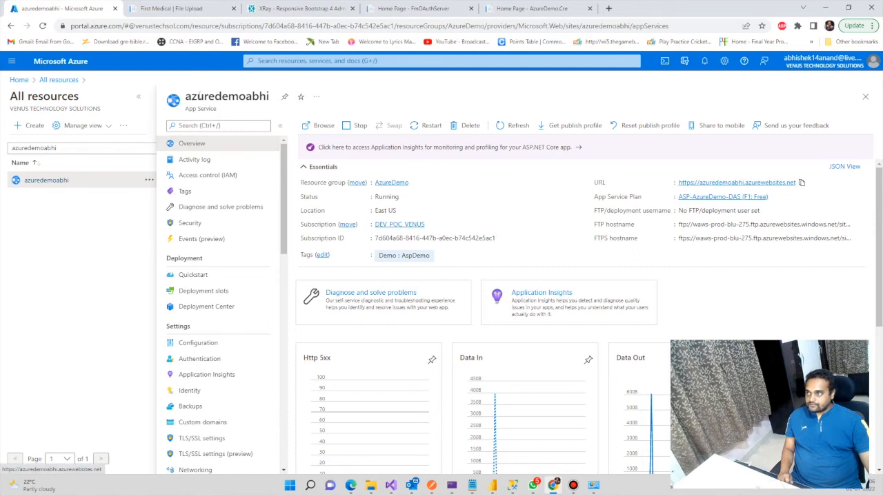
{"action": "double_click", "coordinate": [204, 97]}
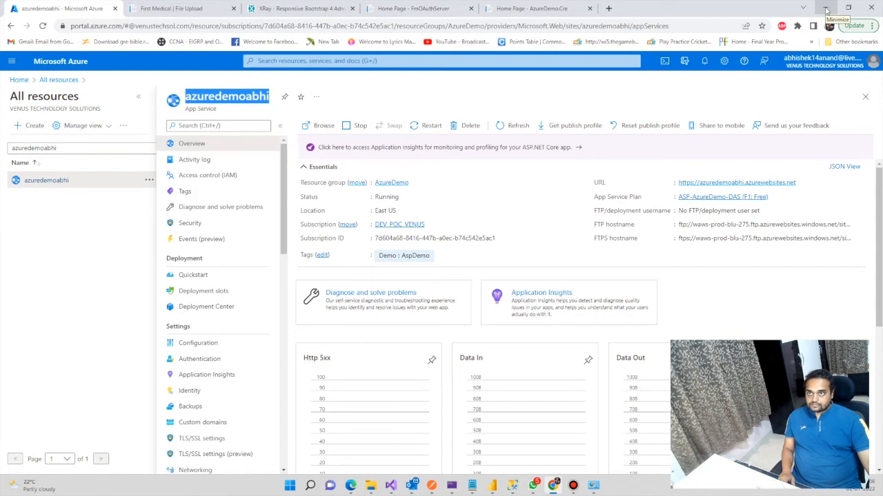
{"action": "left_click", "coordinate": [827, 9]}
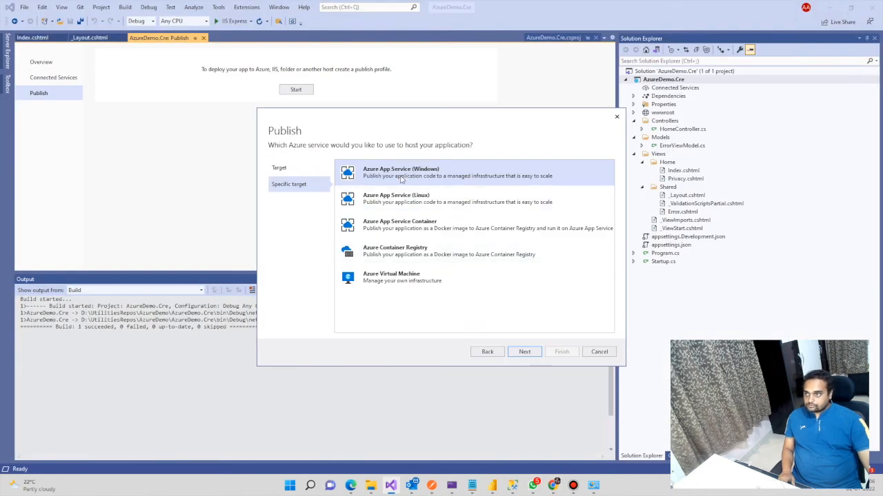
Choose Azure App Service (Windows) as the host and re-enter the Microsoft account credentials
{"action": "left_click", "coordinate": [529, 353]}
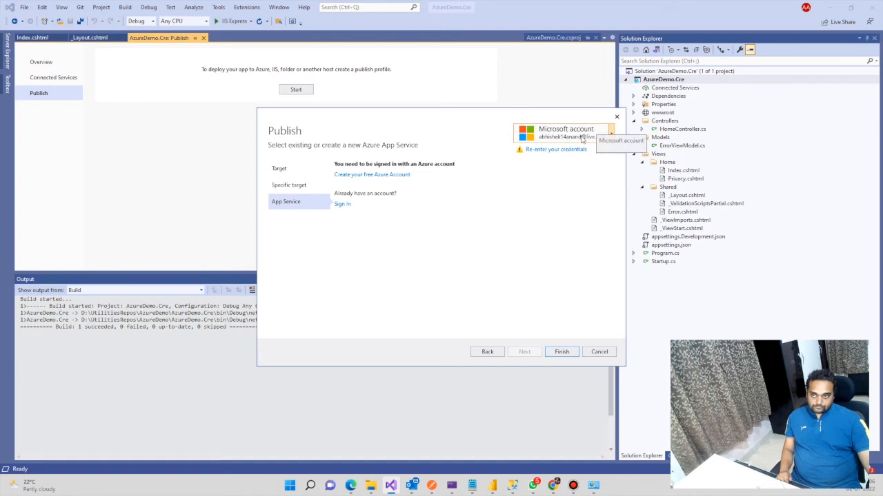
{"action": "left_click", "coordinate": [553, 485]}
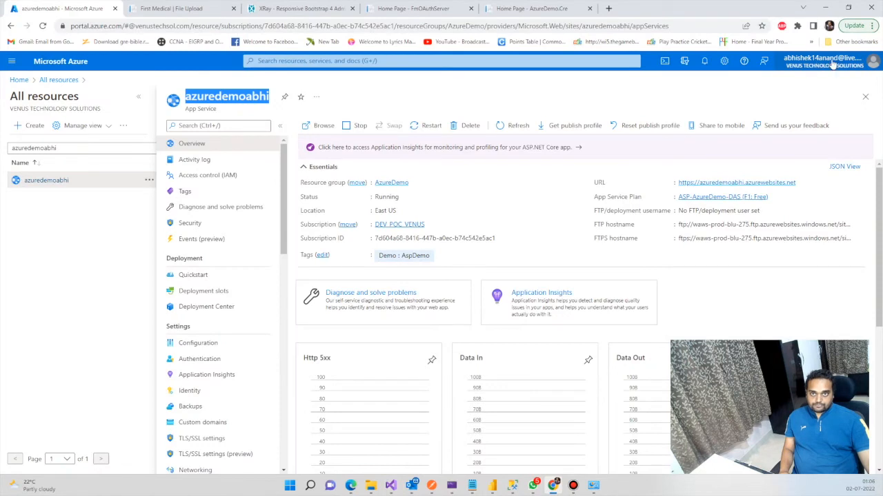
{"action": "left_click", "coordinate": [825, 7]}
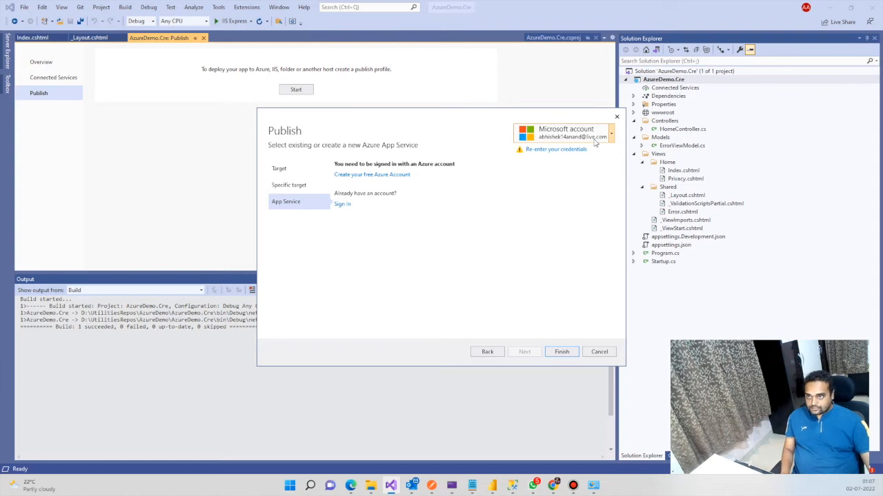
{"action": "left_click", "coordinate": [540, 151]}
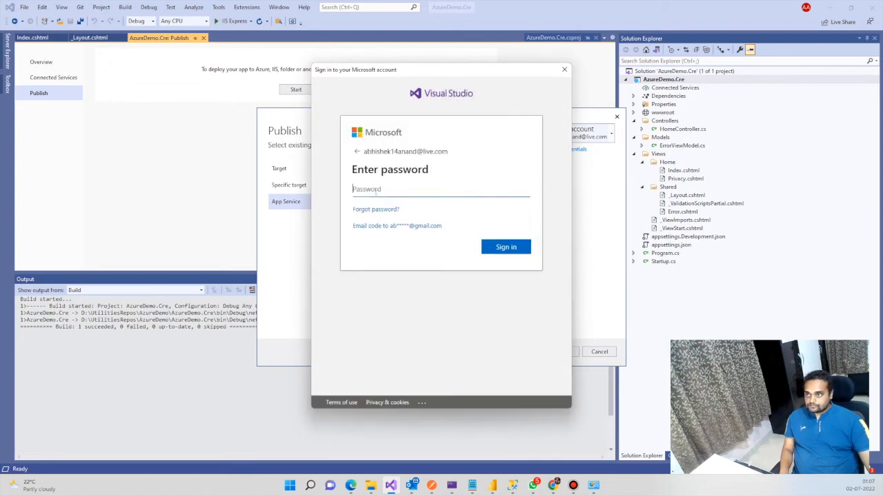
Enter the Microsoft account password in Visual Studio's sign-in and submit it
{"action": "left_click", "coordinate": [378, 188]}
{"action": "type", "text": "••••"}
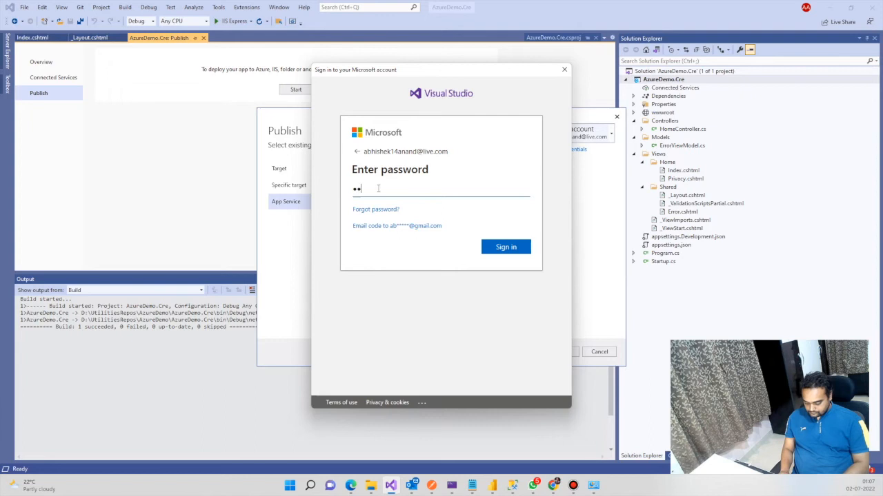
{"action": "type", "text": "•••••"}
{"action": "key", "text": "Return"}
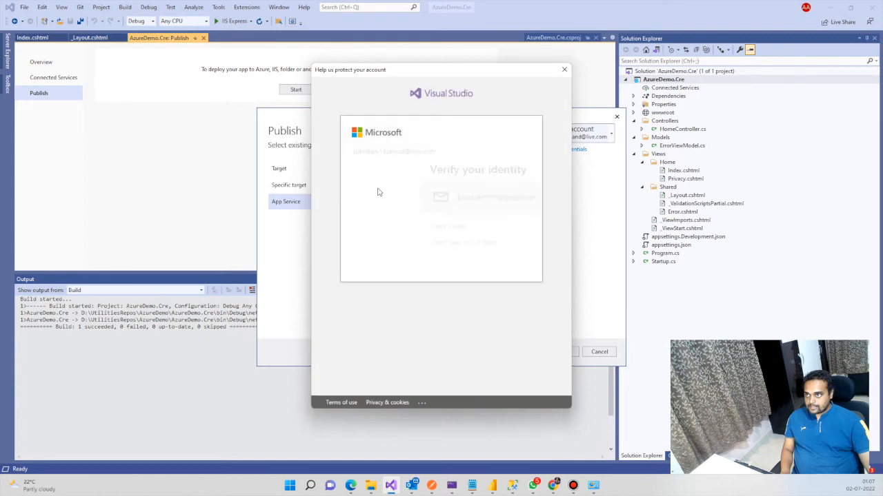
Choose e-mail verification, fill in the full backup e-mail address, and send the code
{"action": "left_click", "coordinate": [378, 191]}
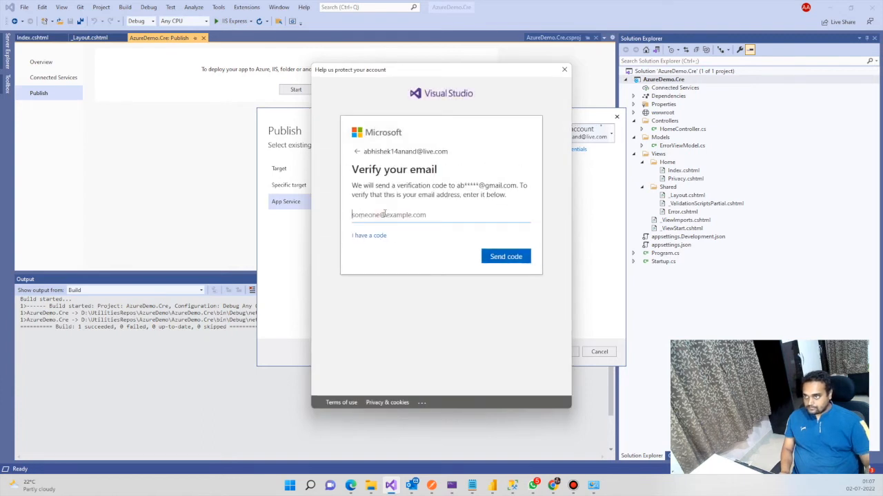
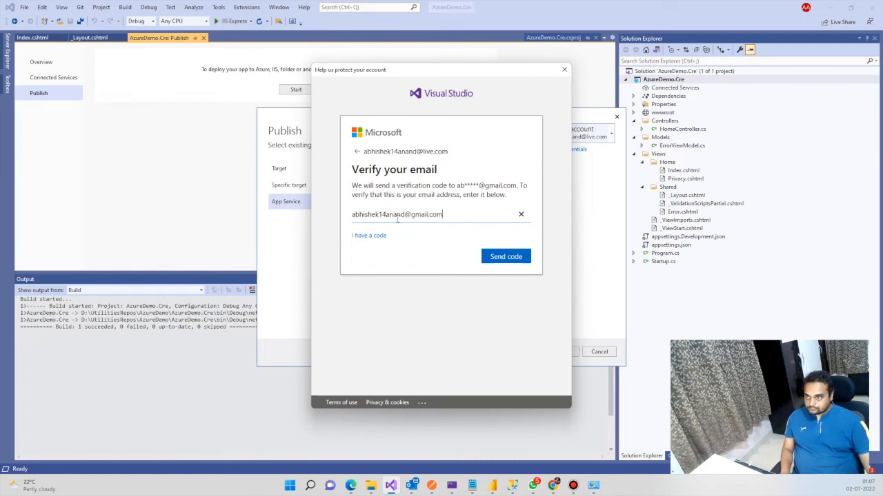
{"action": "left_click", "coordinate": [502, 256]}
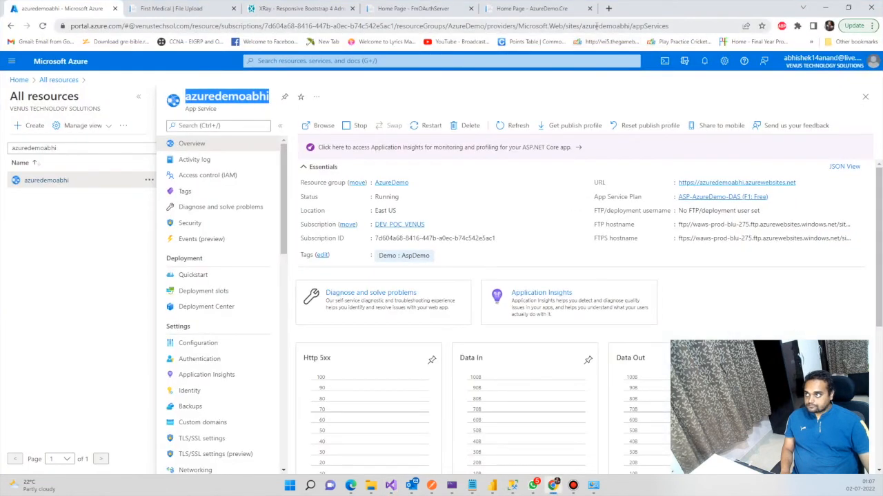
Open a blank Chrome tab to get the emailed code, then return to Visual Studio's code prompt
{"action": "left_click", "coordinate": [610, 8]}
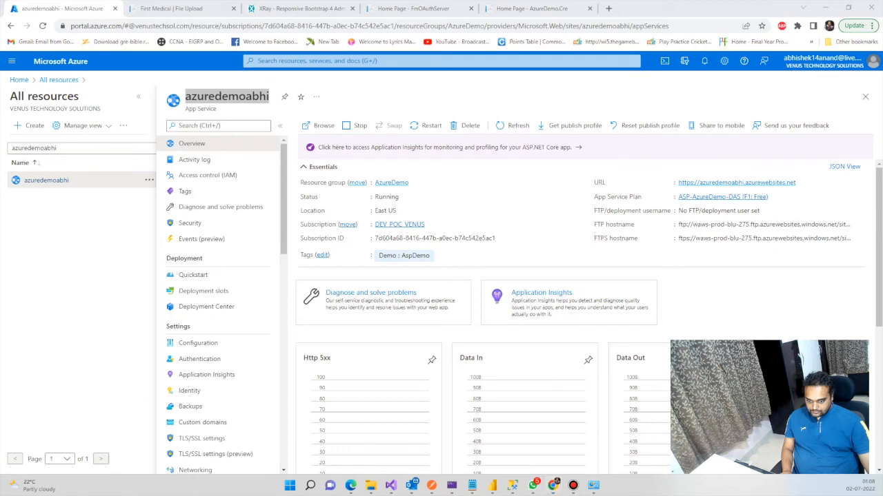
{"action": "key", "text": "alt+Tab"}
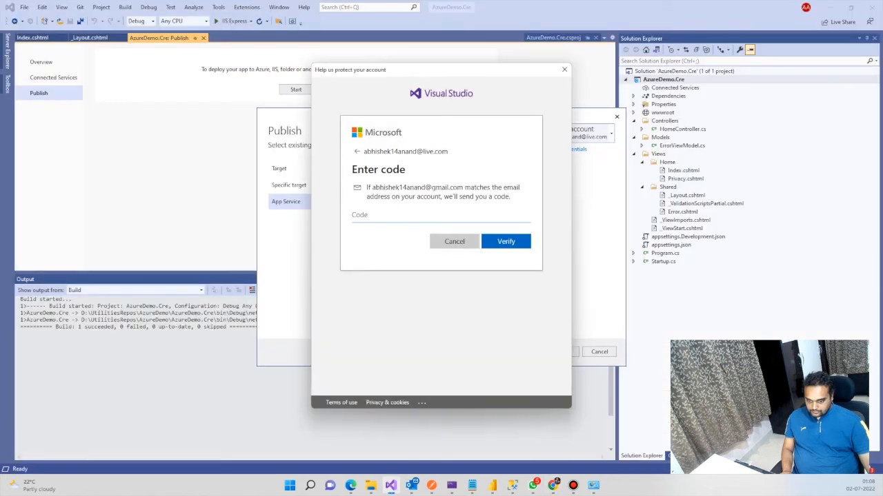
Paste and verify the code, then pick azuredemoabhi under AzureDemo as the Web Deploy target
{"action": "left_click", "coordinate": [510, 244]}
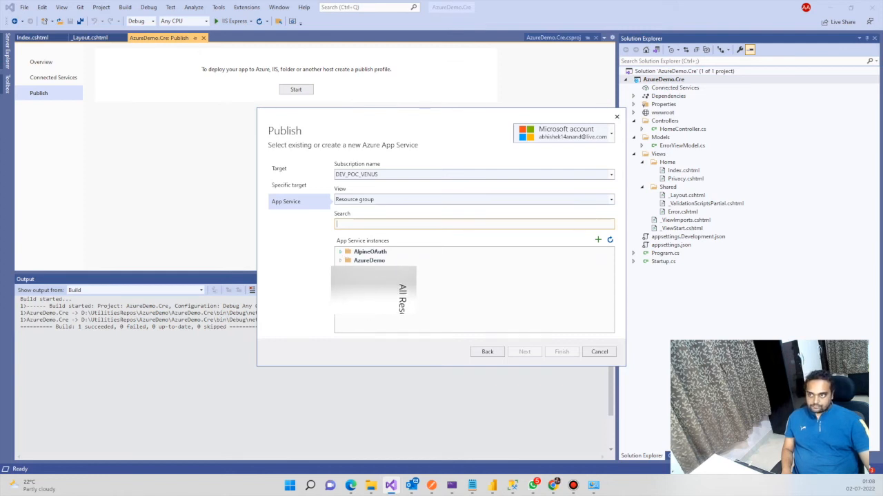
{"action": "left_click", "coordinate": [340, 261]}
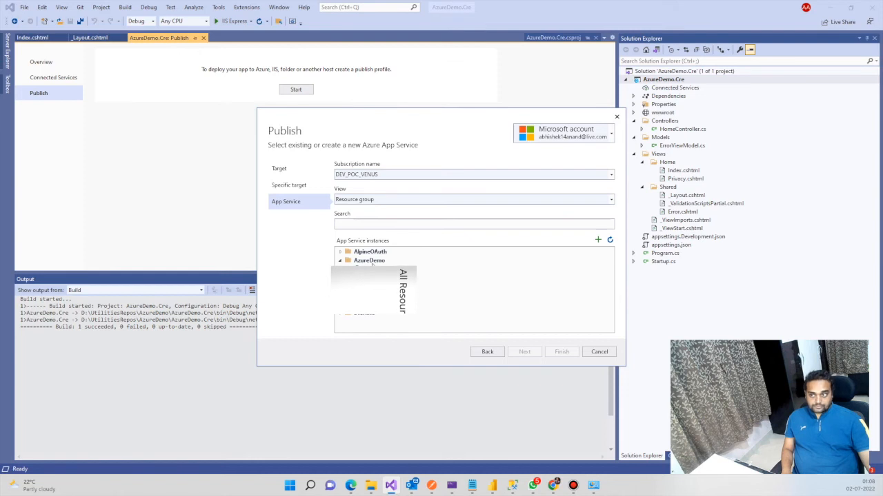
{"action": "left_click", "coordinate": [380, 269]}
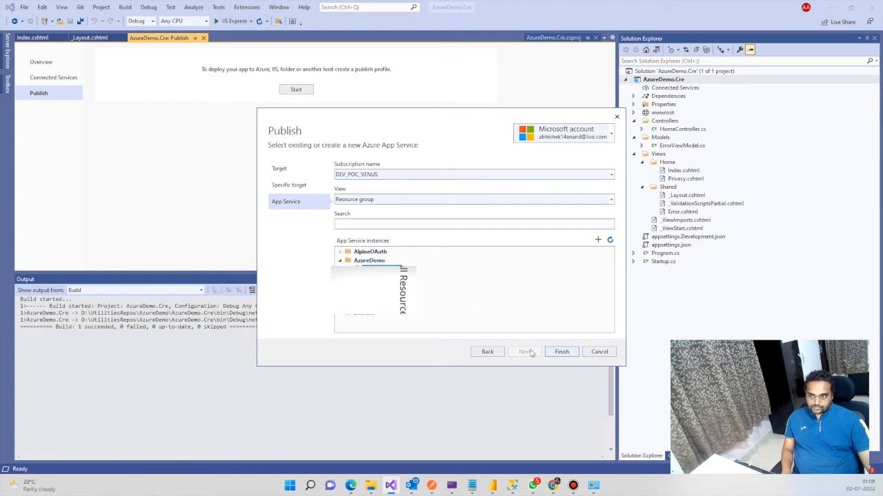
{"action": "left_click", "coordinate": [561, 352]}
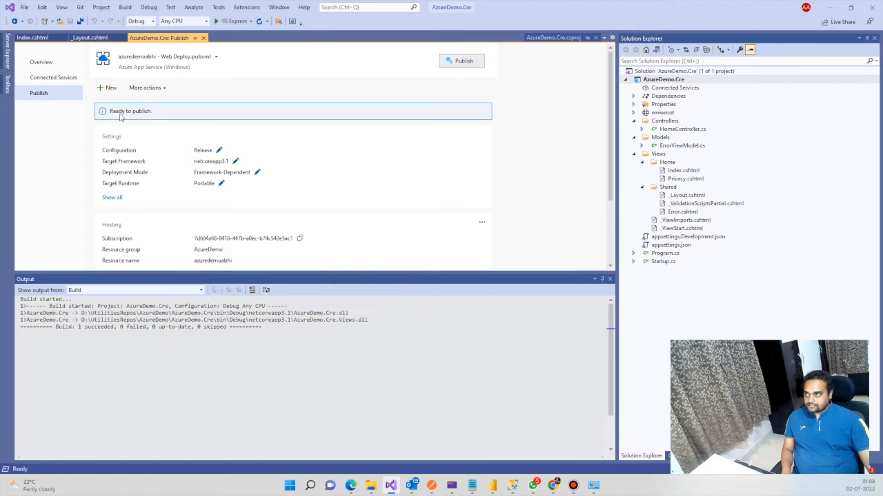
Publish AzureDemo.Cre to the azuredemoabhi App Service
{"action": "scroll", "coordinate": [277, 219], "scroll_direction": "down", "scroll_amount": 3}
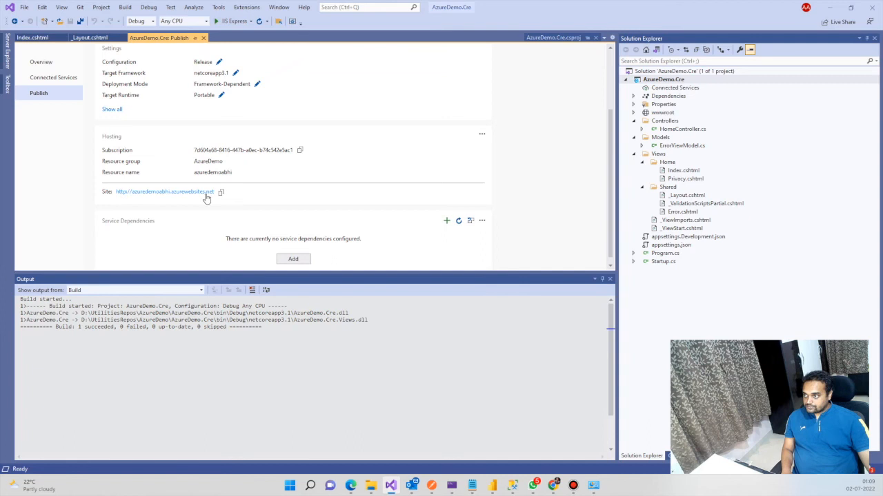
{"action": "scroll", "coordinate": [398, 197], "scroll_direction": "up", "scroll_amount": 3}
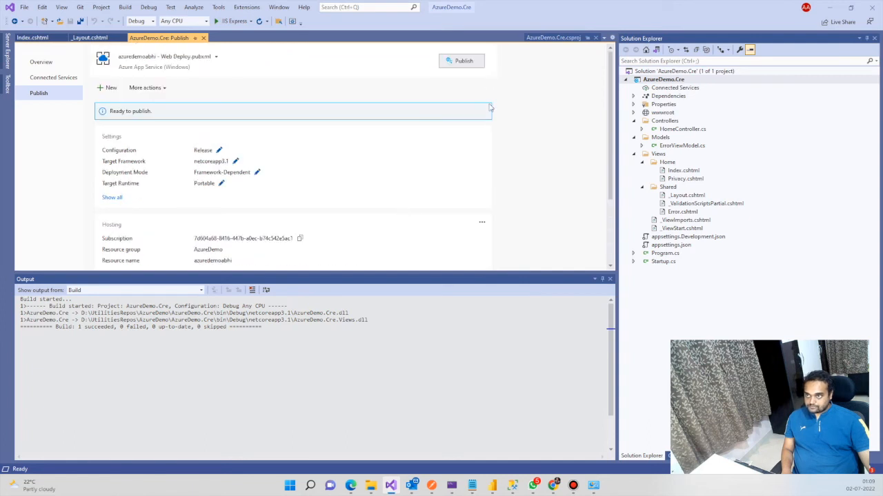
{"action": "left_click", "coordinate": [464, 65]}
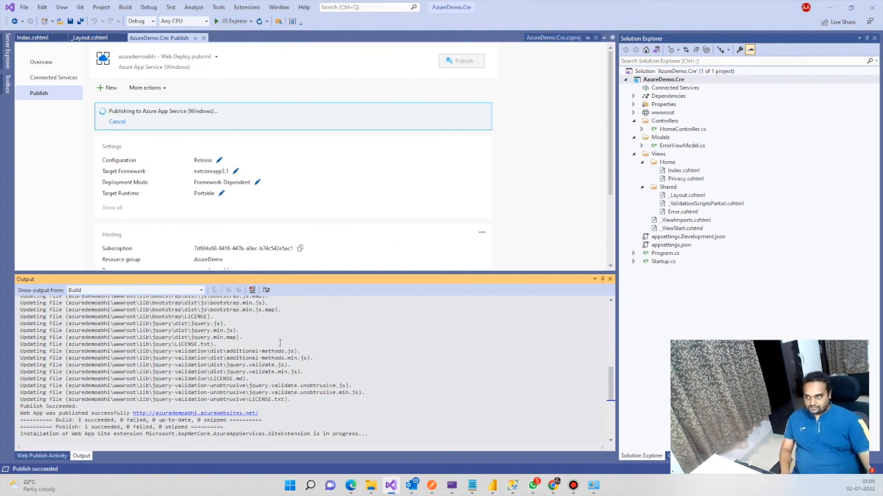
Select the azuredemoabhi.azurewebsites.net URL and the web app restart message in the Output window
{"action": "left_click_drag", "start_coordinate": [259, 412], "coordinate": [133, 412]}
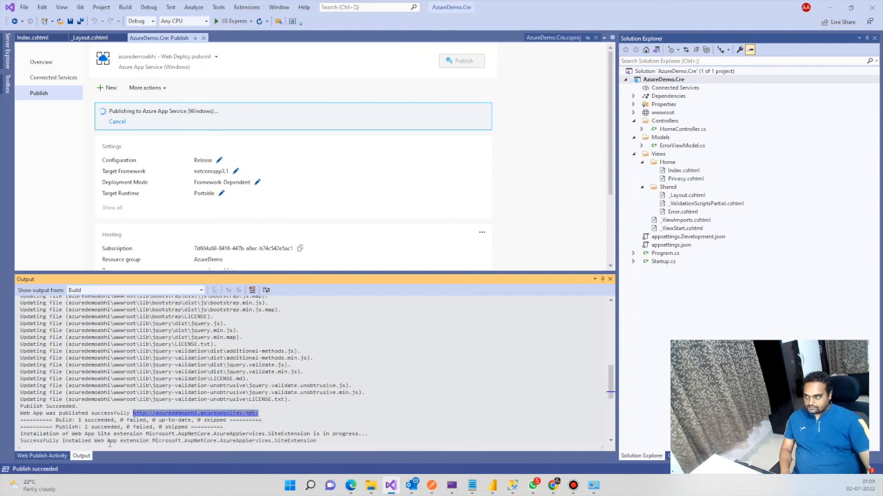
{"action": "scroll", "coordinate": [35, 446], "scroll_direction": "down", "scroll_amount": 5}
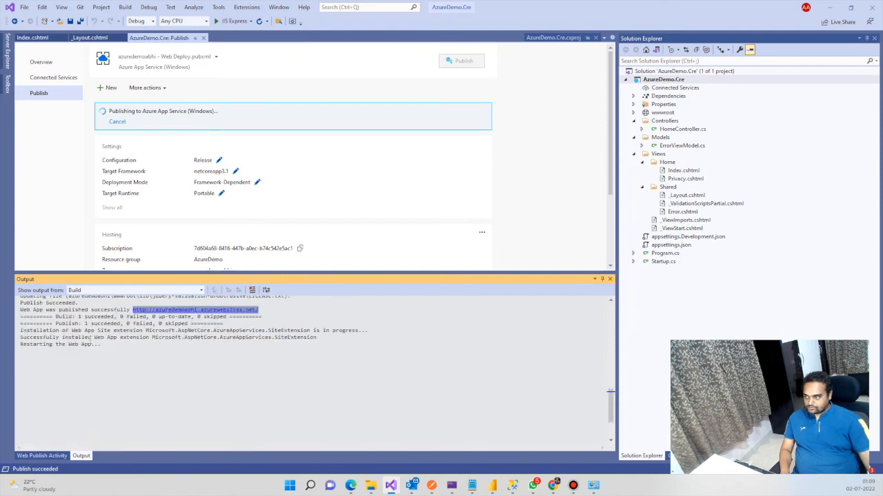
{"action": "left_click_drag", "start_coordinate": [101, 344], "coordinate": [32, 344]}
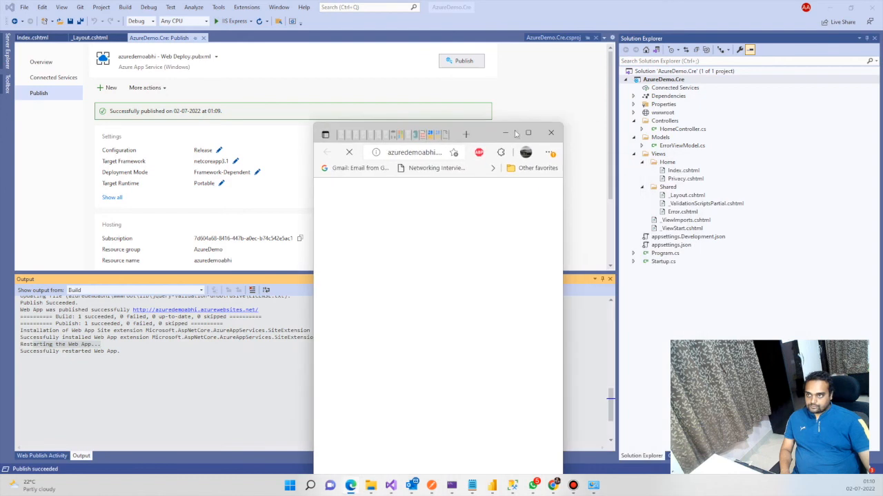
Maximize Edge to view 'Welcome to the Azure demo', then minimize it and return to Chrome's portal
{"action": "left_click", "coordinate": [528, 132]}
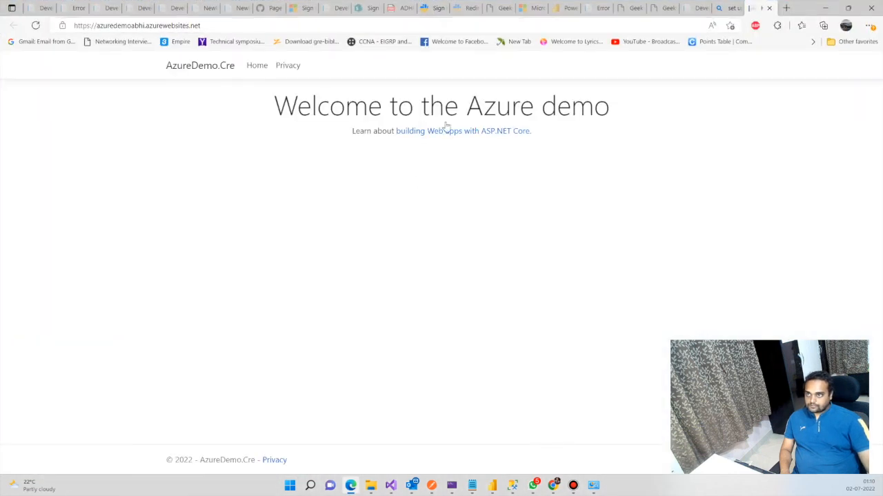
{"action": "left_click_drag", "start_coordinate": [264, 100], "coordinate": [625, 103]}
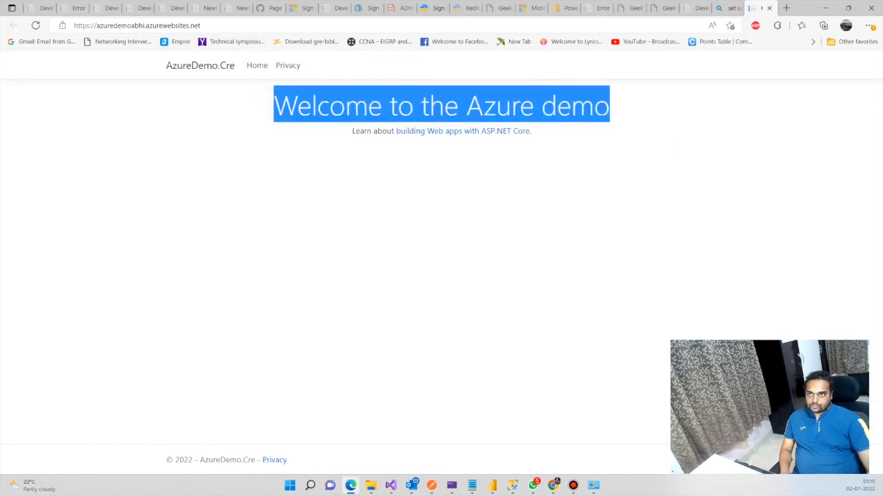
{"action": "left_click", "coordinate": [498, 182]}
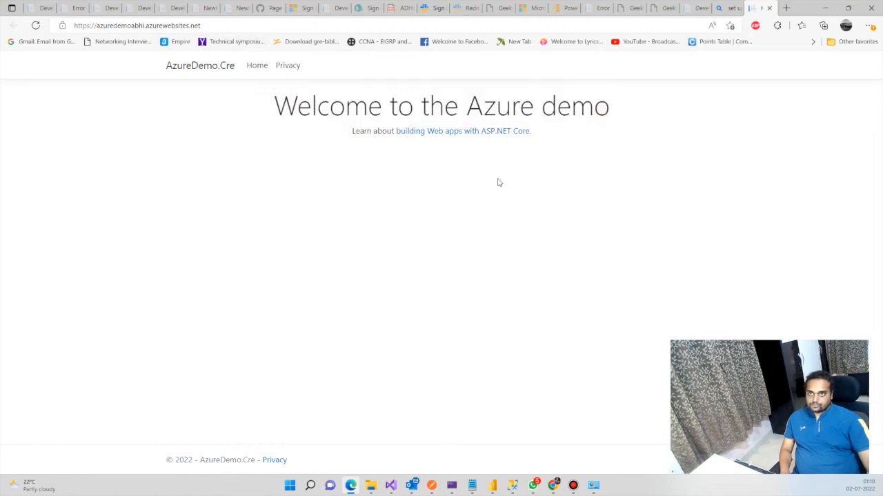
{"action": "left_click", "coordinate": [826, 8]}
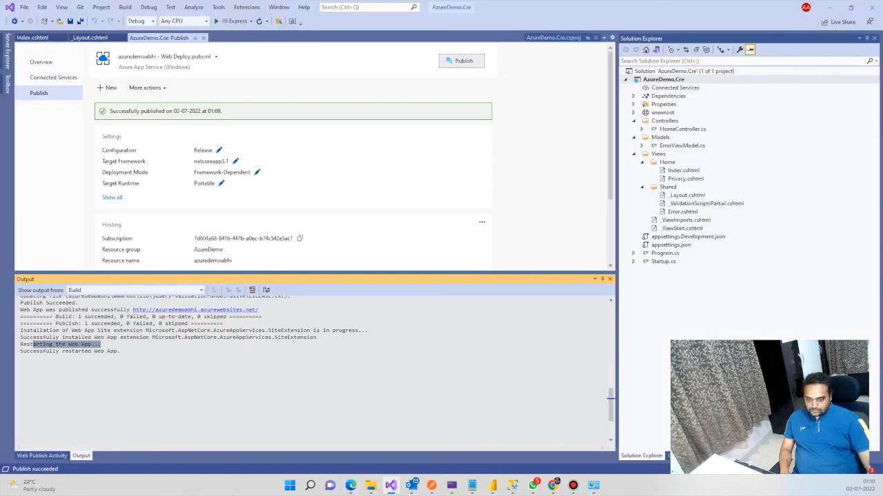
{"action": "key", "text": "alt+Tab"}
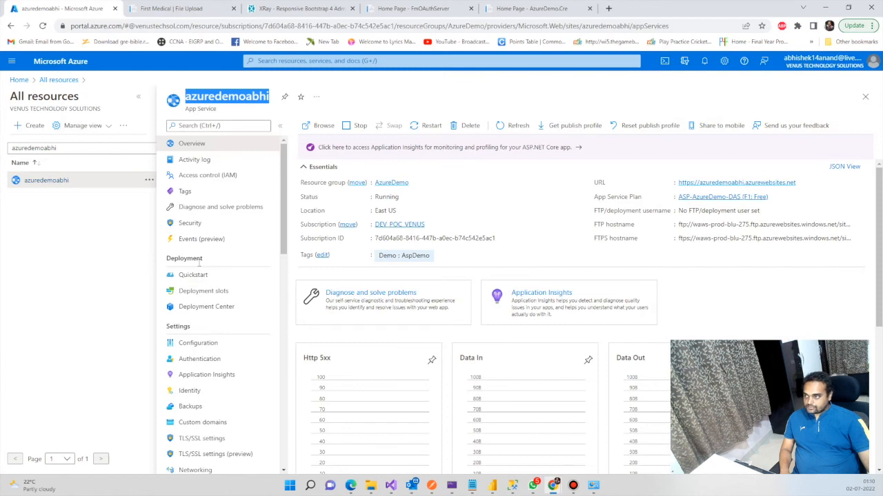
Turn HTTPS Only On in azuredemoabhi's TLS/SSL settings
{"action": "scroll", "coordinate": [210, 289], "scroll_direction": "down", "scroll_amount": 4}
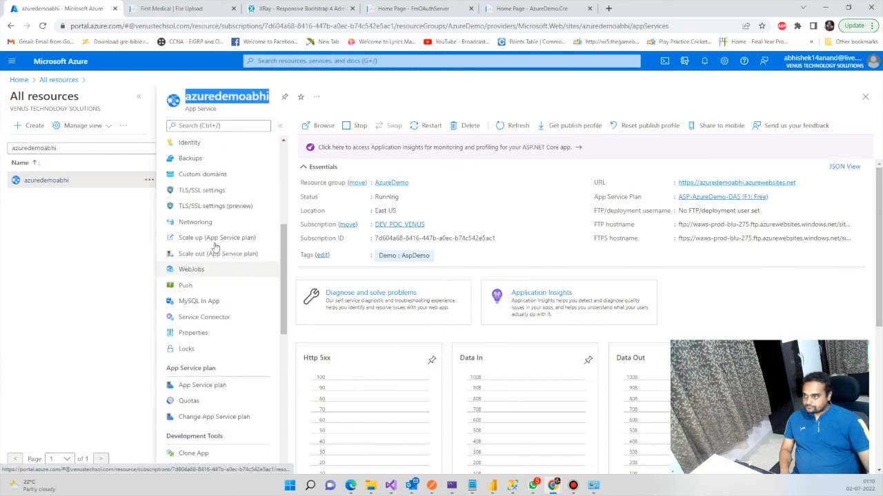
{"action": "left_click", "coordinate": [202, 191]}
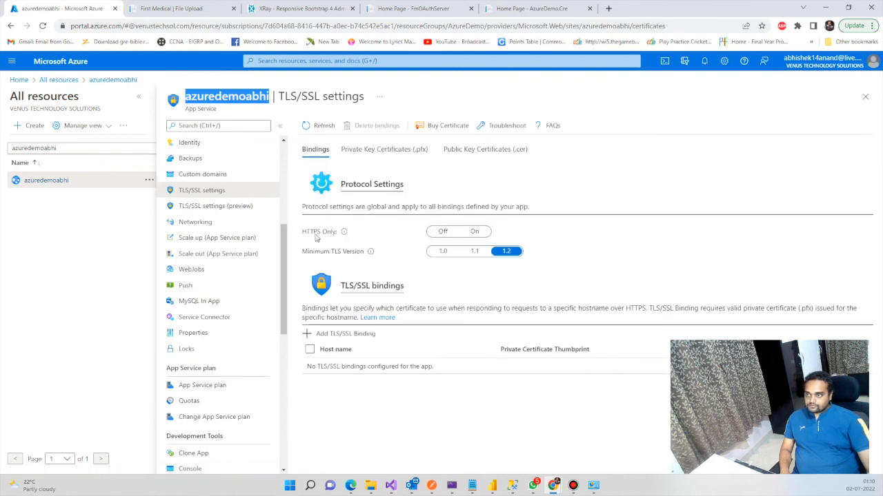
{"action": "left_click", "coordinate": [474, 231]}
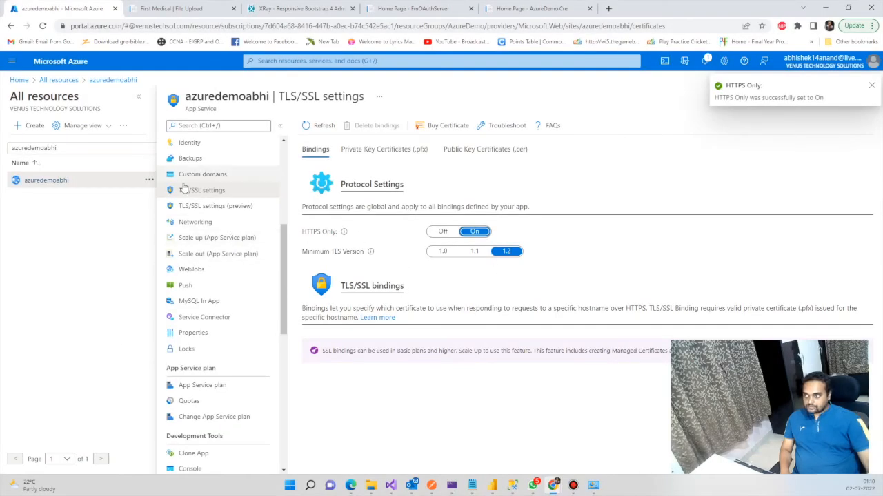
{"action": "scroll", "coordinate": [183, 198], "scroll_direction": "up", "scroll_amount": 3}
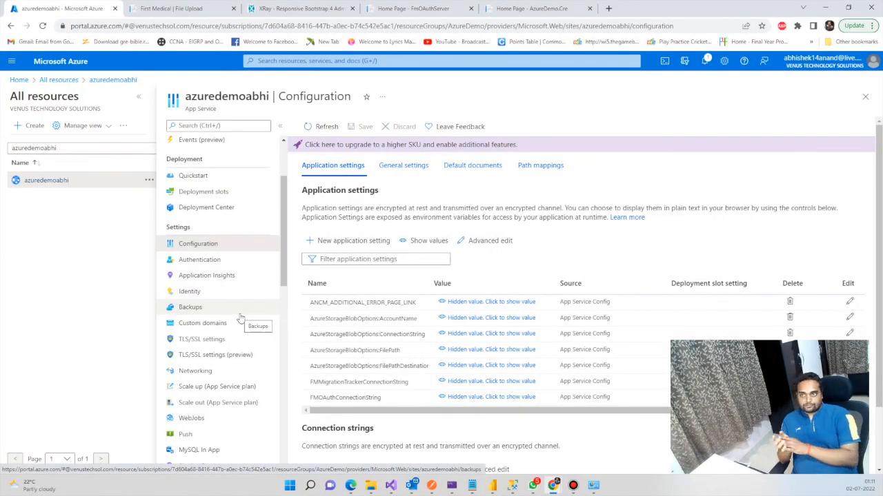
Switch to Chrome's Home Page - AzureDemo.Cre tab showing localhost:44354
{"action": "left_click", "coordinate": [535, 7]}
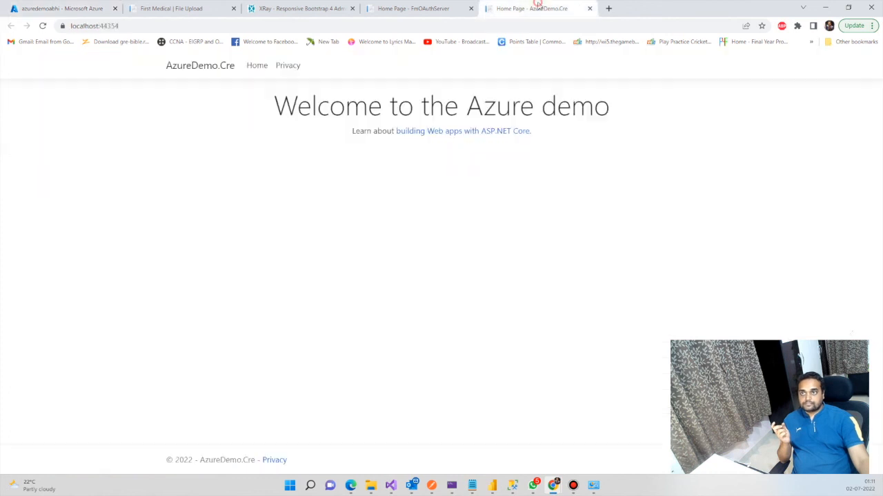